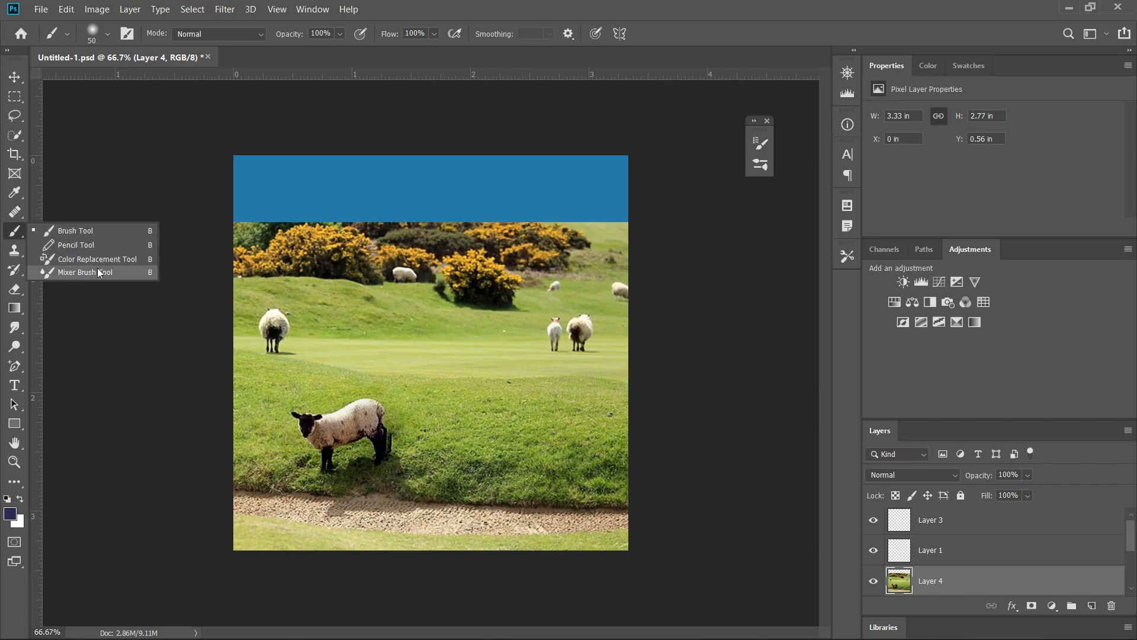
{"action": "left_click", "coordinate": [111, 236]}
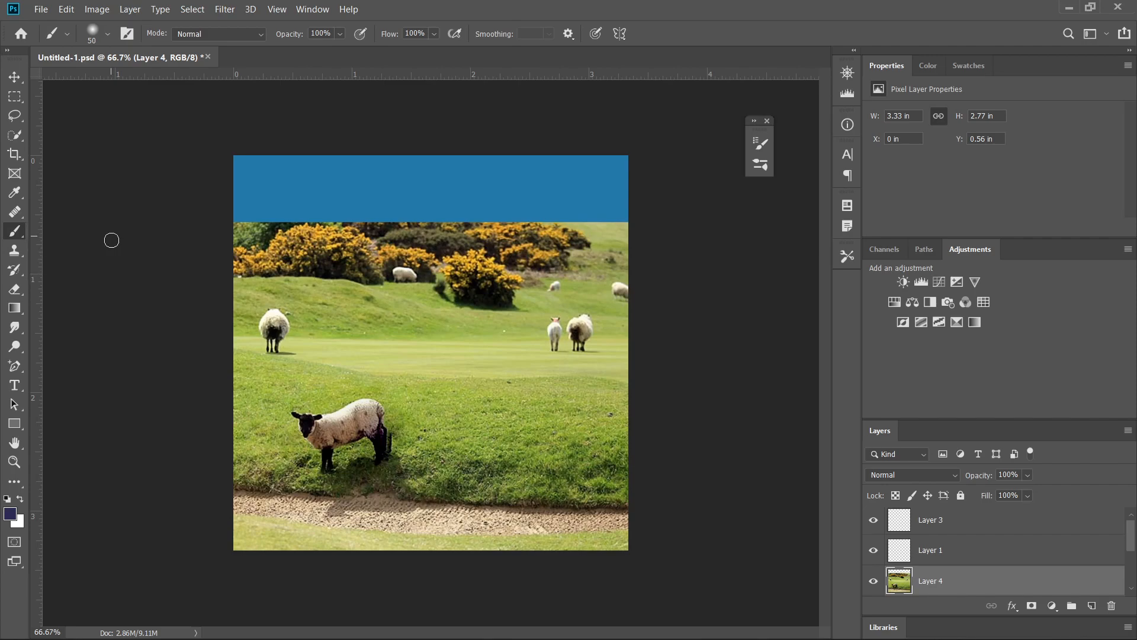
{"action": "right_click", "coordinate": [21, 230]}
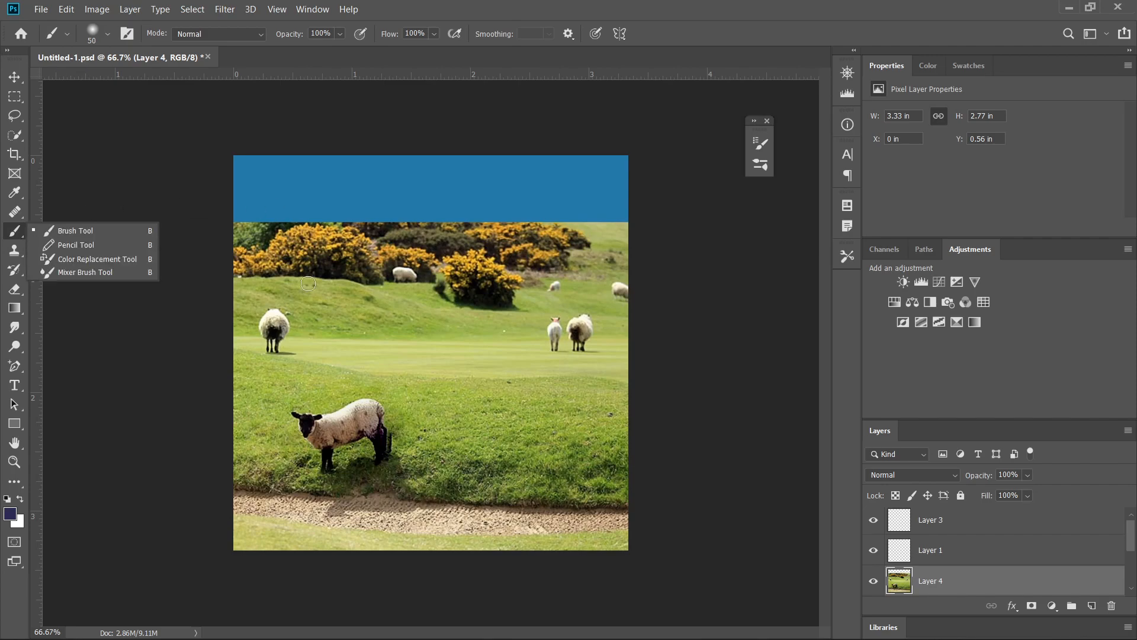
{"action": "left_click", "coordinate": [306, 233]}
Create a new 1920 x 1080 px document from the Art & Illustration 1080p preset and close the floating brush panel
{"action": "left_click", "coordinate": [39, 9]}
{"action": "left_click", "coordinate": [50, 26]}
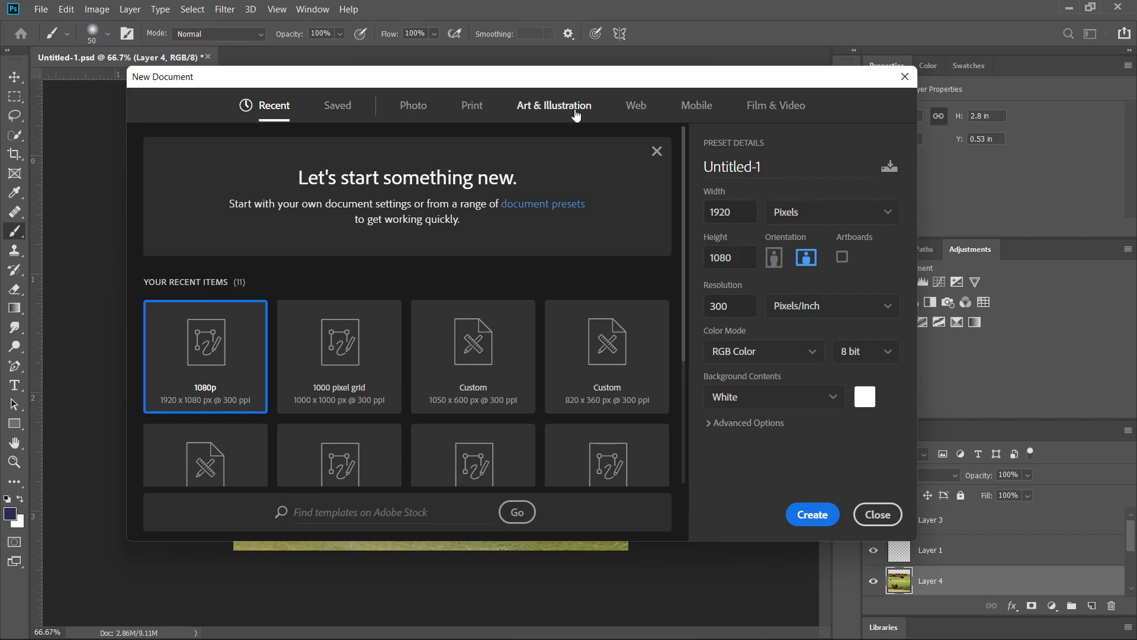
{"action": "left_click", "coordinate": [576, 112]}
{"action": "left_click", "coordinate": [162, 352]}
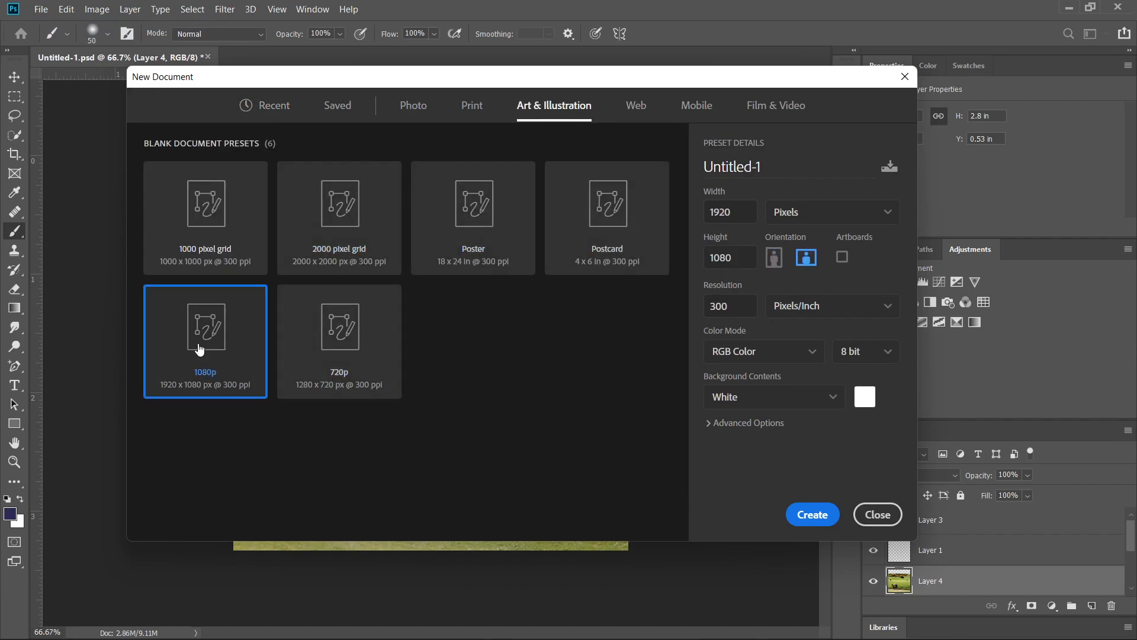
{"action": "left_click", "coordinate": [812, 514]}
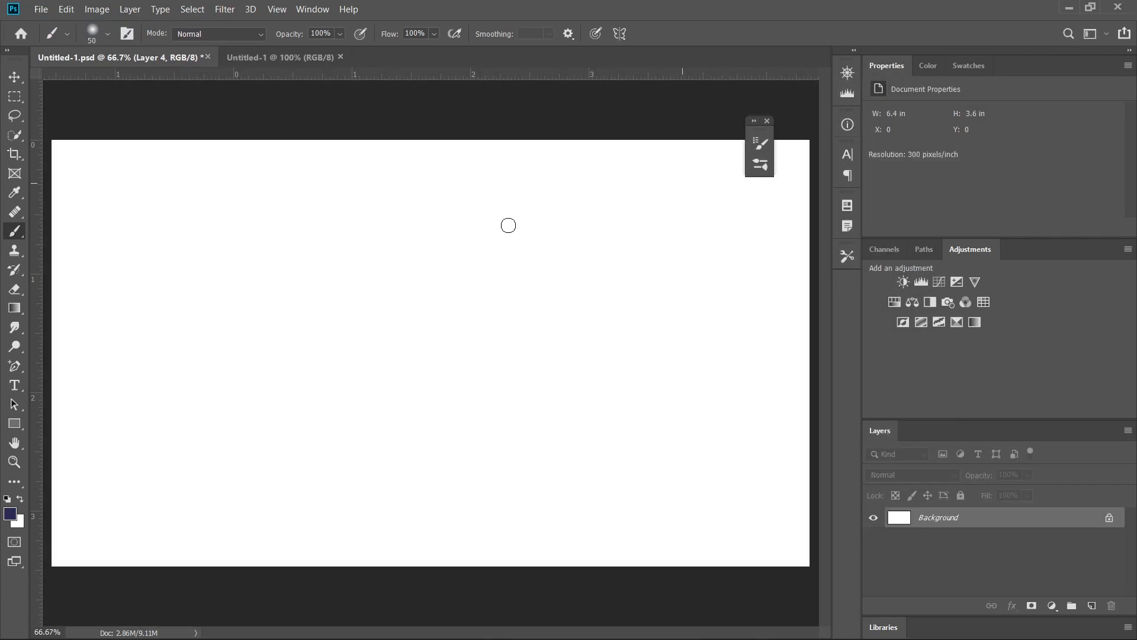
{"action": "left_click", "coordinate": [767, 121]}
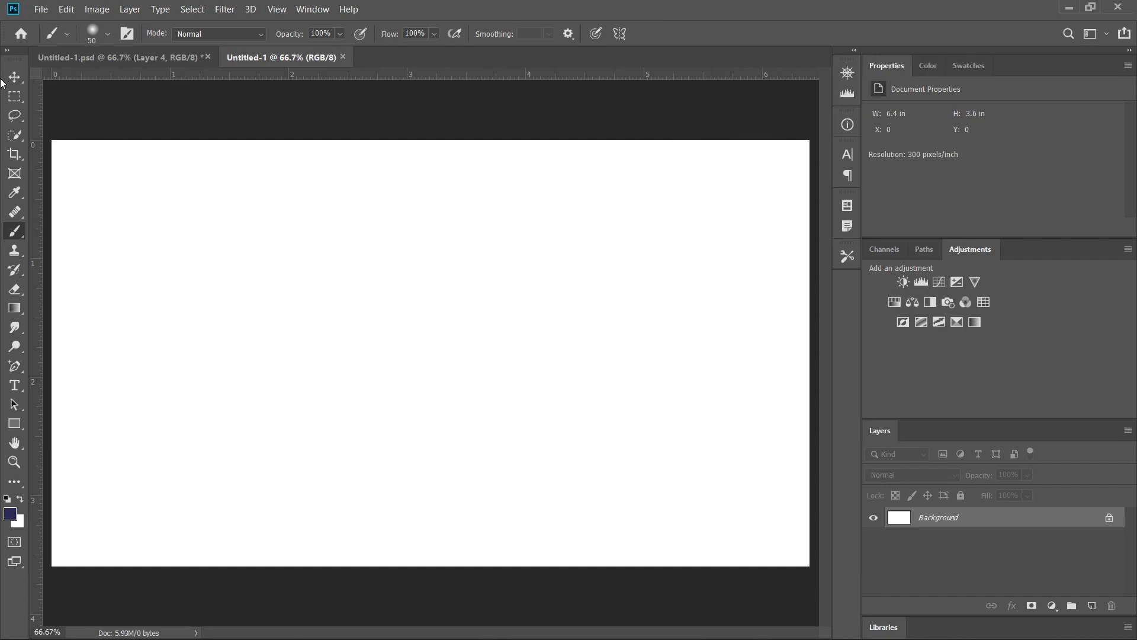
Paint a single dot near the canvas's upper-left corner with the 50 px Soft Round Pressure Opacity and Flow brush
{"action": "right_click", "coordinate": [17, 235]}
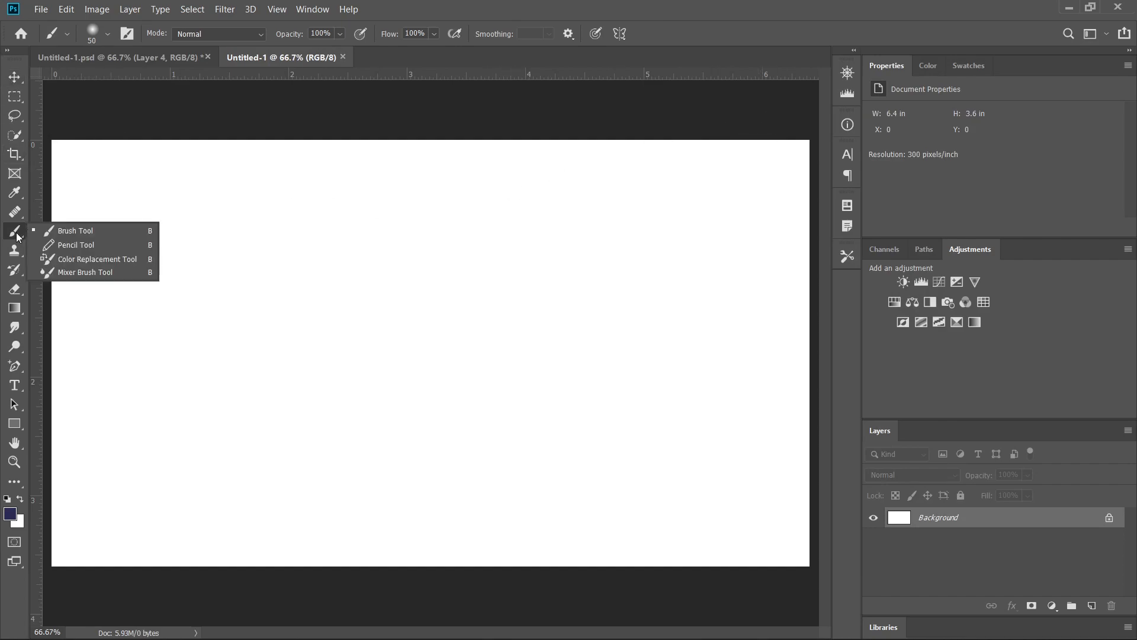
{"action": "left_click", "coordinate": [51, 232]}
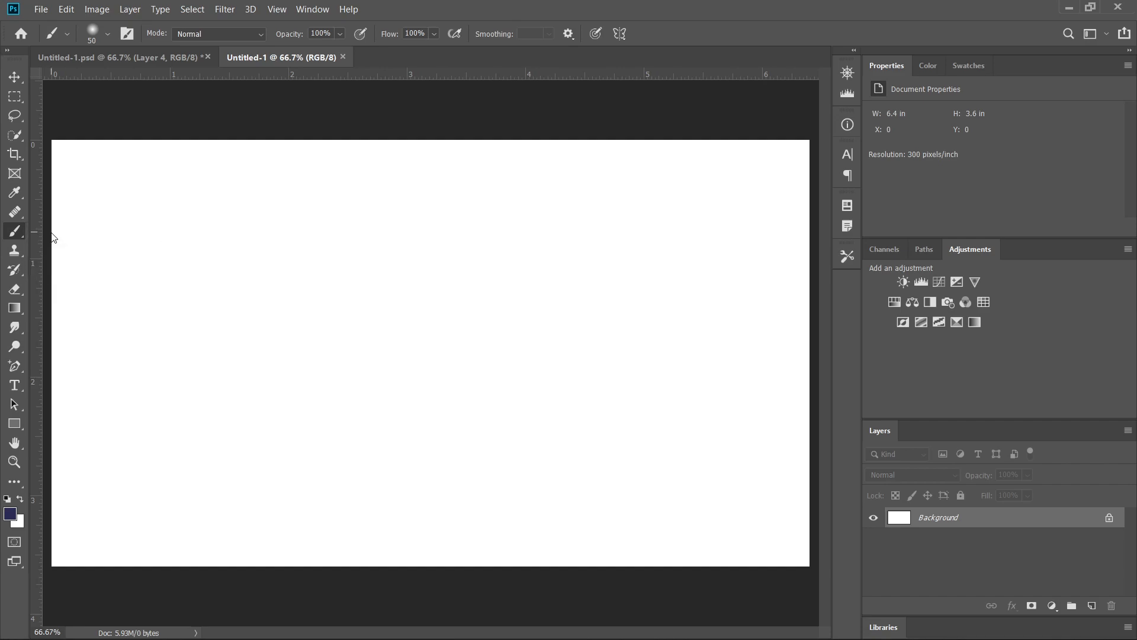
{"action": "right_click", "coordinate": [134, 198]}
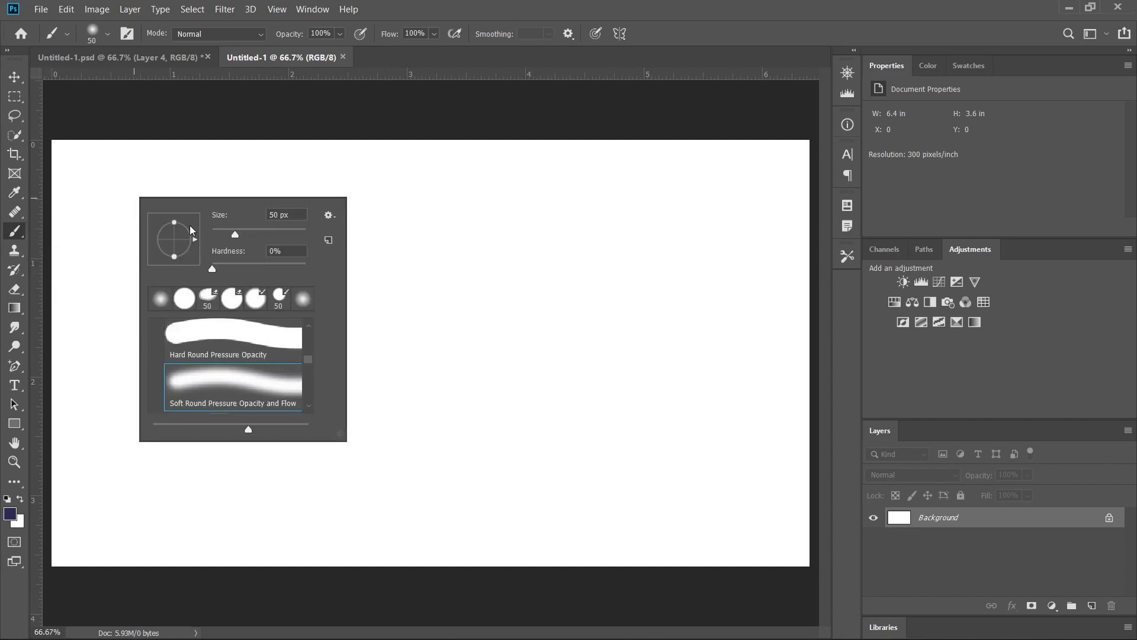
{"action": "left_click", "coordinate": [97, 213]}
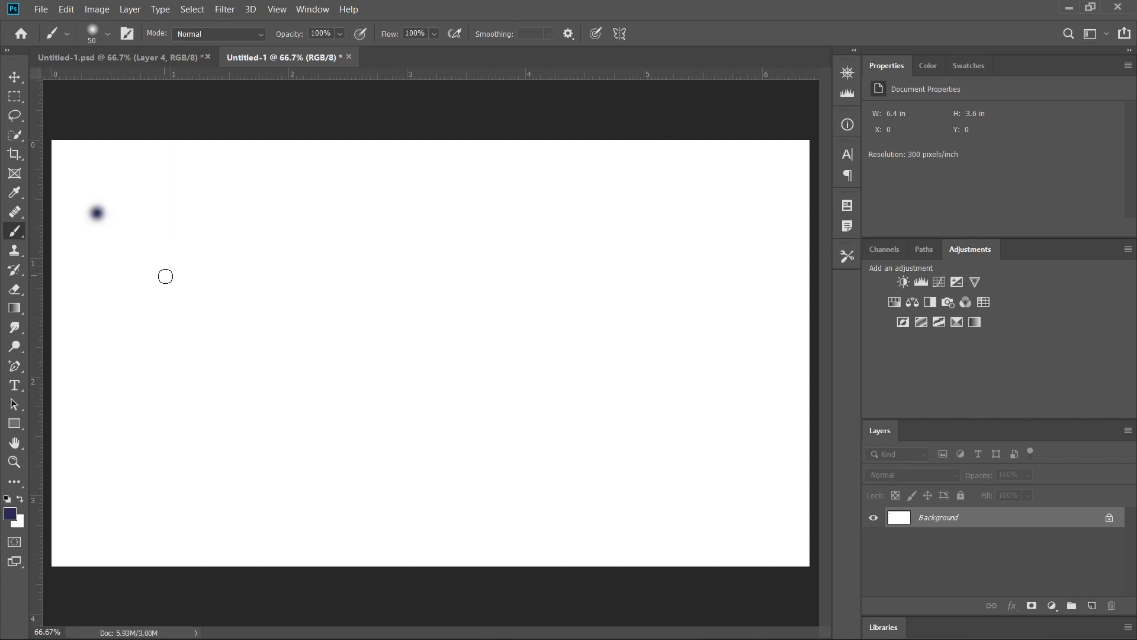
Handwrite the word Photoshop across the canvas with the 50 px soft brush
{"action": "left_click_drag", "start_coordinate": [167, 222], "coordinate": [200, 392]}
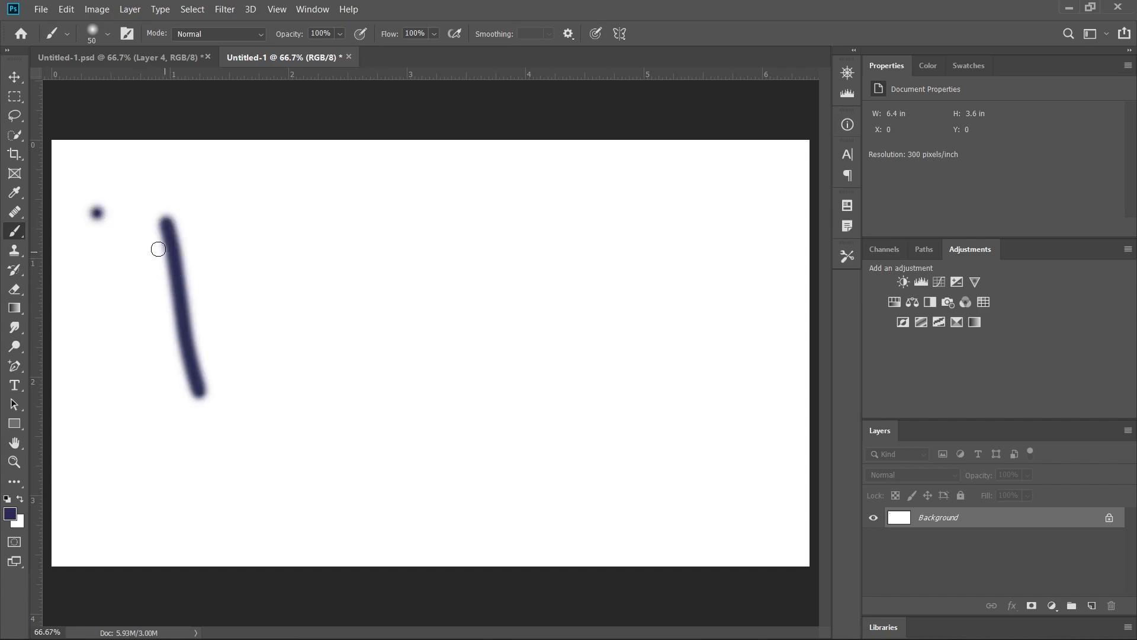
{"action": "mouse_move", "coordinate": [205, 214]}
{"action": "left_mouse_down"}
{"action": "mouse_move", "coordinate": [165, 310]}
{"action": "mouse_move", "coordinate": [193, 287]}
{"action": "left_mouse_up"}
{"action": "mouse_move", "coordinate": [256, 201]}
{"action": "left_mouse_down"}
{"action": "mouse_move", "coordinate": [315, 361]}
{"action": "mouse_move", "coordinate": [311, 284]}
{"action": "mouse_move", "coordinate": [370, 355]}
{"action": "left_mouse_up"}
{"action": "mouse_move", "coordinate": [414, 243]}
{"action": "left_mouse_down"}
{"action": "mouse_move", "coordinate": [406, 345]}
{"action": "mouse_move", "coordinate": [462, 267]}
{"action": "mouse_move", "coordinate": [382, 242]}
{"action": "left_mouse_up"}
{"action": "mouse_move", "coordinate": [499, 191]}
{"action": "left_mouse_down"}
{"action": "mouse_move", "coordinate": [550, 339]}
{"action": "mouse_move", "coordinate": [529, 336]}
{"action": "left_mouse_up"}
{"action": "mouse_move", "coordinate": [540, 244]}
{"action": "left_mouse_down"}
{"action": "mouse_move", "coordinate": [569, 231]}
{"action": "mouse_move", "coordinate": [586, 253]}
{"action": "mouse_move", "coordinate": [624, 237]}
{"action": "mouse_move", "coordinate": [636, 209]}
{"action": "mouse_move", "coordinate": [659, 198]}
{"action": "mouse_move", "coordinate": [677, 271]}
{"action": "mouse_move", "coordinate": [730, 147]}
{"action": "mouse_move", "coordinate": [764, 214]}
{"action": "mouse_move", "coordinate": [773, 189]}
{"action": "left_mouse_up"}
{"action": "mouse_move", "coordinate": [743, 233]}
{"action": "left_mouse_down"}
{"action": "mouse_move", "coordinate": [764, 257]}
{"action": "mouse_move", "coordinate": [749, 254]}
{"action": "left_mouse_up"}
{"action": "mouse_move", "coordinate": [720, 320]}
{"action": "left_mouse_down"}
{"action": "mouse_move", "coordinate": [764, 444]}
{"action": "mouse_move", "coordinate": [705, 415]}
{"action": "left_mouse_up"}
{"action": "mouse_move", "coordinate": [721, 323]}
{"action": "left_mouse_down"}
{"action": "mouse_move", "coordinate": [710, 379]}
{"action": "mouse_move", "coordinate": [701, 368]}
{"action": "left_mouse_up"}
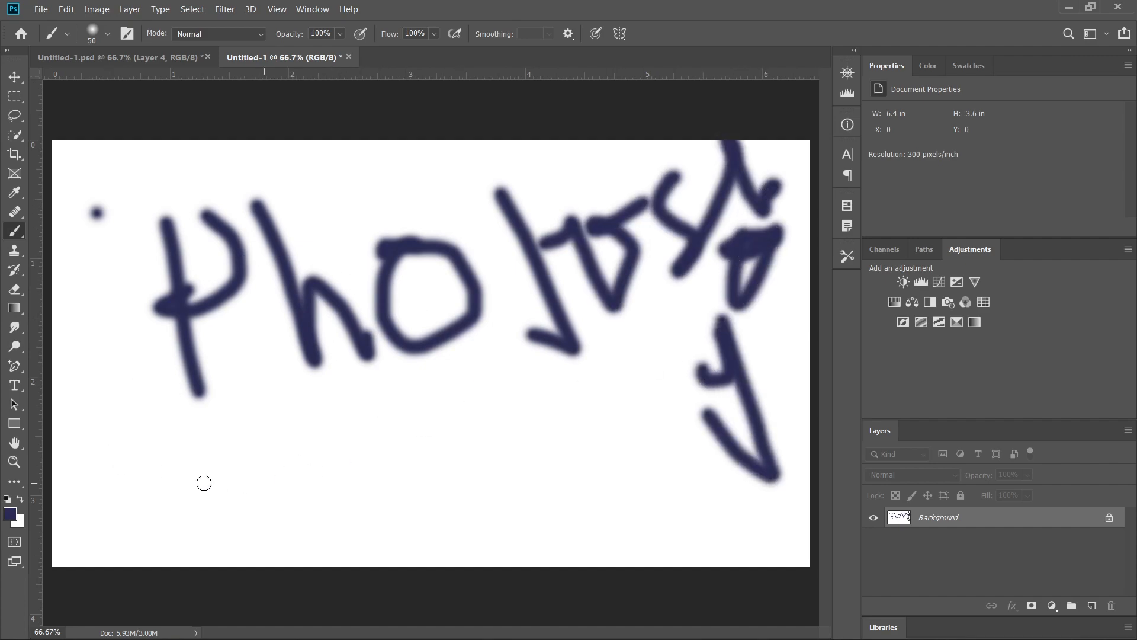
Undo all the handwritten letters after the initial P
{"action": "key", "text": "ctrl+z"}
{"action": "key", "text": "ctrl+z"}
{"action": "key", "text": "ctrl+z"}
{"action": "key", "text": "ctrl+z"}
{"action": "key", "text": "ctrl+z"}
{"action": "key", "text": "ctrl+z"}
{"action": "key", "text": "ctrl+z"}
{"action": "key", "text": "ctrl+z"}
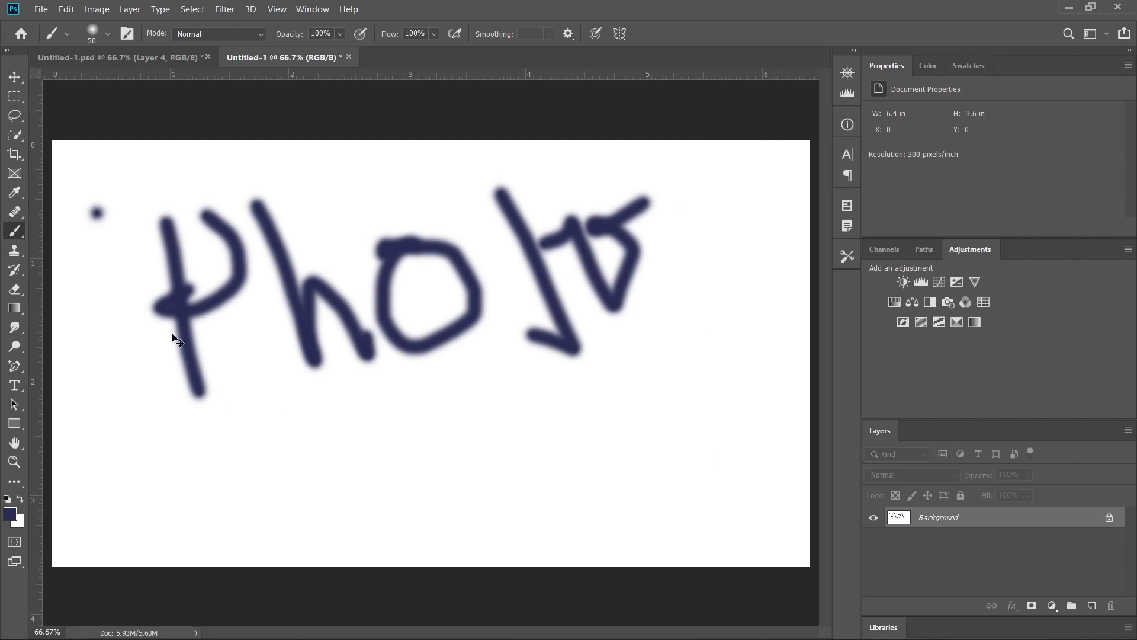
{"action": "key", "text": "ctrl+z"}
{"action": "key", "text": "ctrl+z"}
{"action": "key", "text": "ctrl+z"}
{"action": "key", "text": "ctrl+z"}
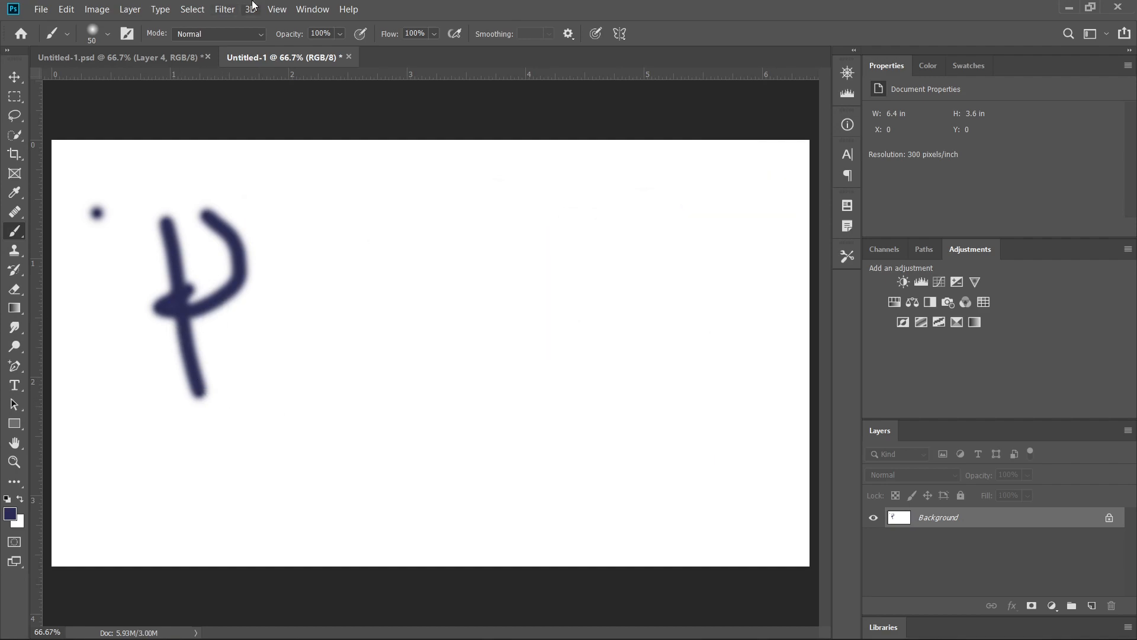
Choose the Soft Round brush from the General Brushes and paint an M beside the P at 50 px
{"action": "right_click", "coordinate": [15, 231]}
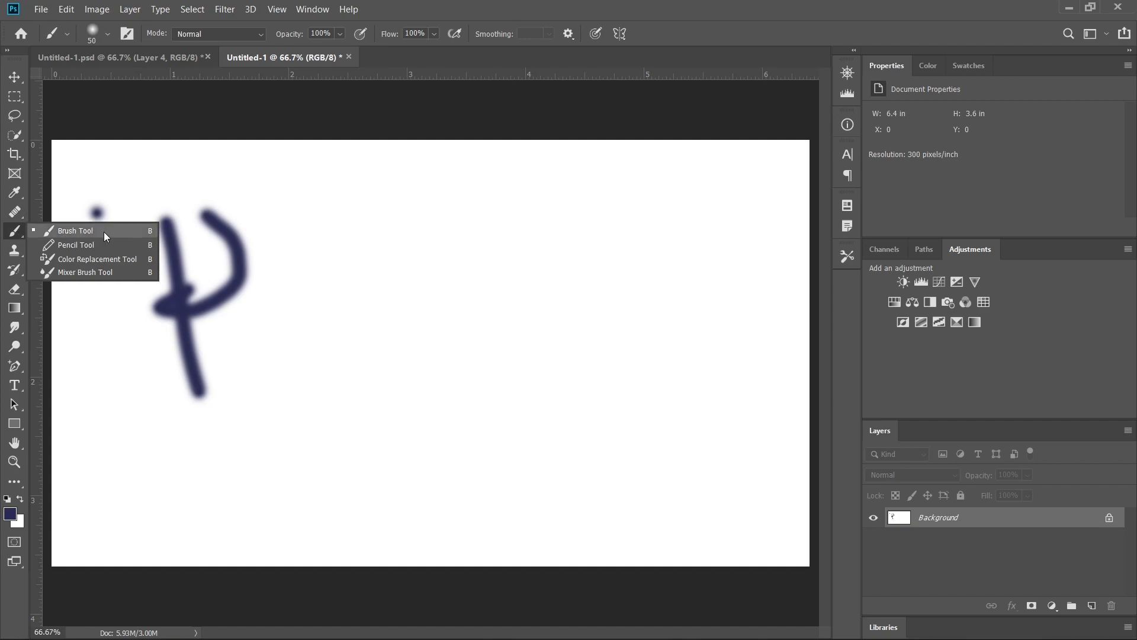
{"action": "left_click", "coordinate": [297, 211]}
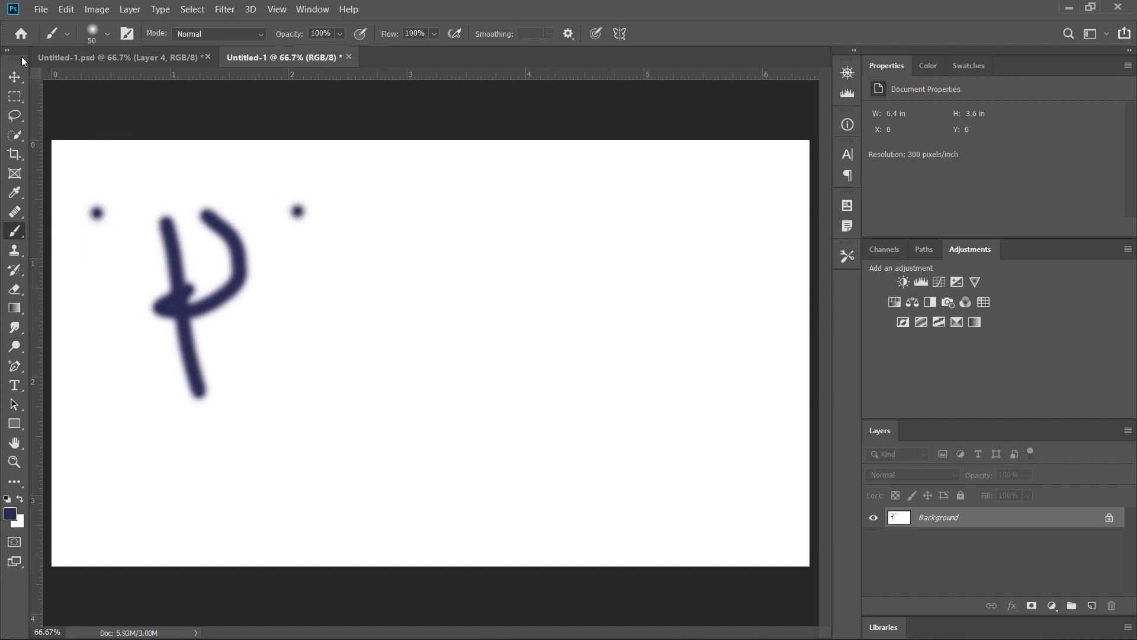
{"action": "left_click", "coordinate": [65, 31]}
{"action": "left_click", "coordinate": [108, 34]}
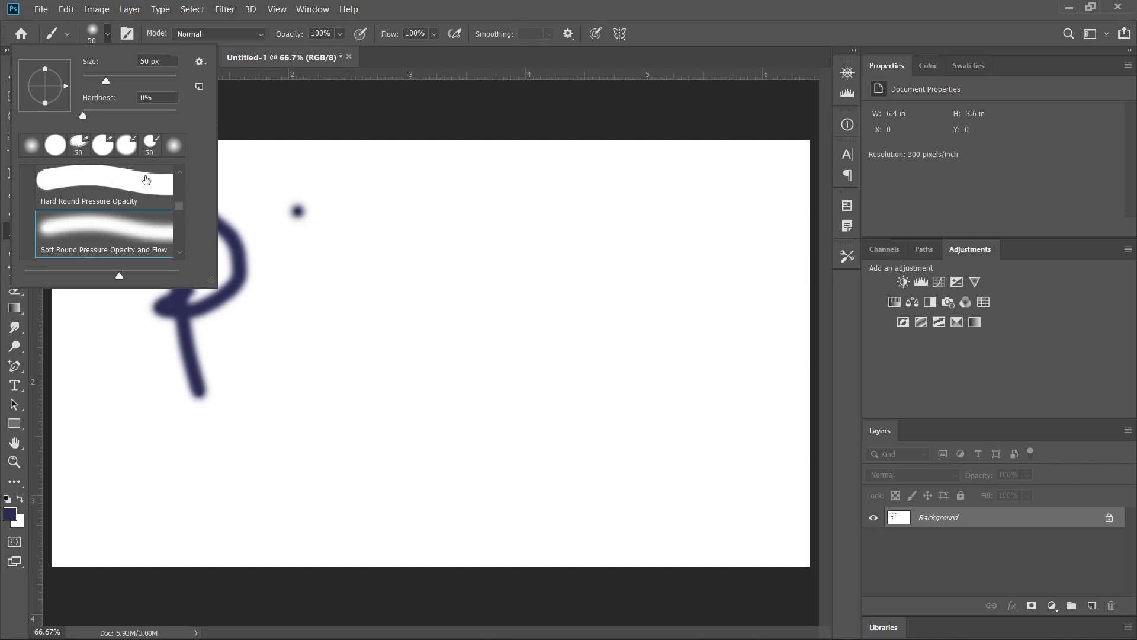
{"action": "left_click_drag", "start_coordinate": [183, 207], "coordinate": [178, 175]}
{"action": "left_click", "coordinate": [151, 204]}
{"action": "left_click", "coordinate": [372, 258]}
{"action": "mouse_move", "coordinate": [372, 257]}
{"action": "left_mouse_down"}
{"action": "mouse_move", "coordinate": [398, 184]}
{"action": "mouse_move", "coordinate": [461, 290]}
{"action": "left_mouse_up"}
Enlarge the Soft Round brush to 117 px and paint an M on the right half of the canvas
{"action": "right_click", "coordinate": [220, 188]}
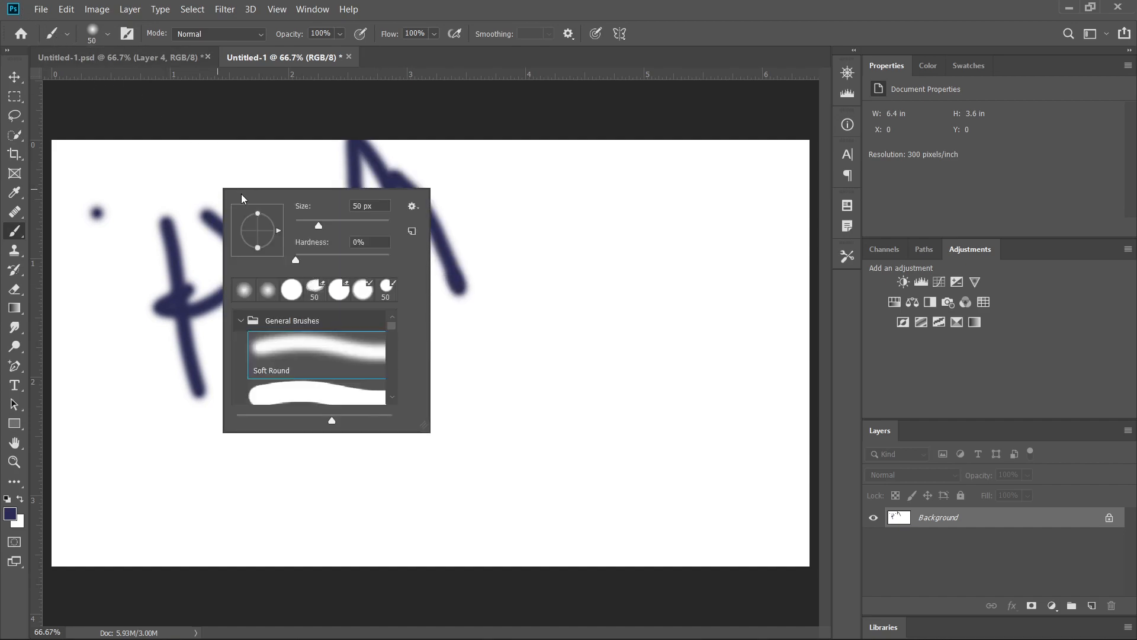
{"action": "left_click_drag", "start_coordinate": [319, 225], "coordinate": [337, 225]}
{"action": "left_click", "coordinate": [488, 241]}
{"action": "mouse_move", "coordinate": [571, 370]}
{"action": "left_mouse_down"}
{"action": "mouse_move", "coordinate": [561, 246]}
{"action": "mouse_move", "coordinate": [624, 228]}
{"action": "mouse_move", "coordinate": [702, 394]}
{"action": "left_mouse_up"}
Enlarge the brush to 448 px and paint a large soft M across the canvas
{"action": "right_click", "coordinate": [324, 275]}
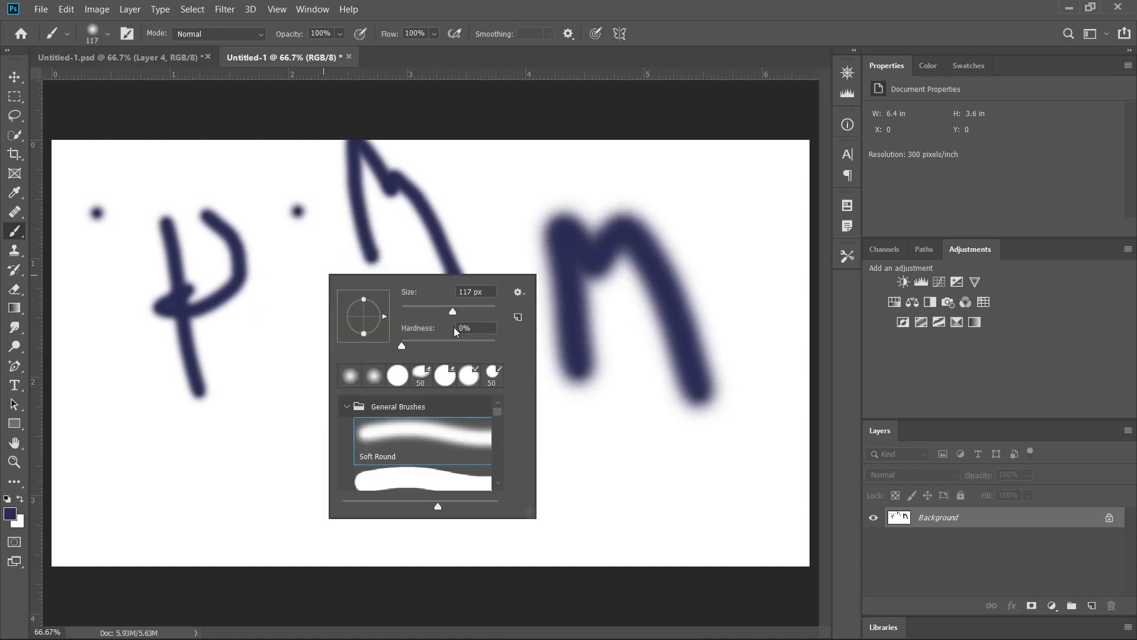
{"action": "left_click", "coordinate": [485, 307]}
{"action": "mouse_move", "coordinate": [226, 474]}
{"action": "left_mouse_down"}
{"action": "mouse_move", "coordinate": [207, 452]}
{"action": "mouse_move", "coordinate": [180, 305]}
{"action": "mouse_move", "coordinate": [263, 365]}
{"action": "mouse_move", "coordinate": [449, 234]}
{"action": "mouse_move", "coordinate": [568, 422]}
{"action": "mouse_move", "coordinate": [574, 474]}
{"action": "left_mouse_up"}
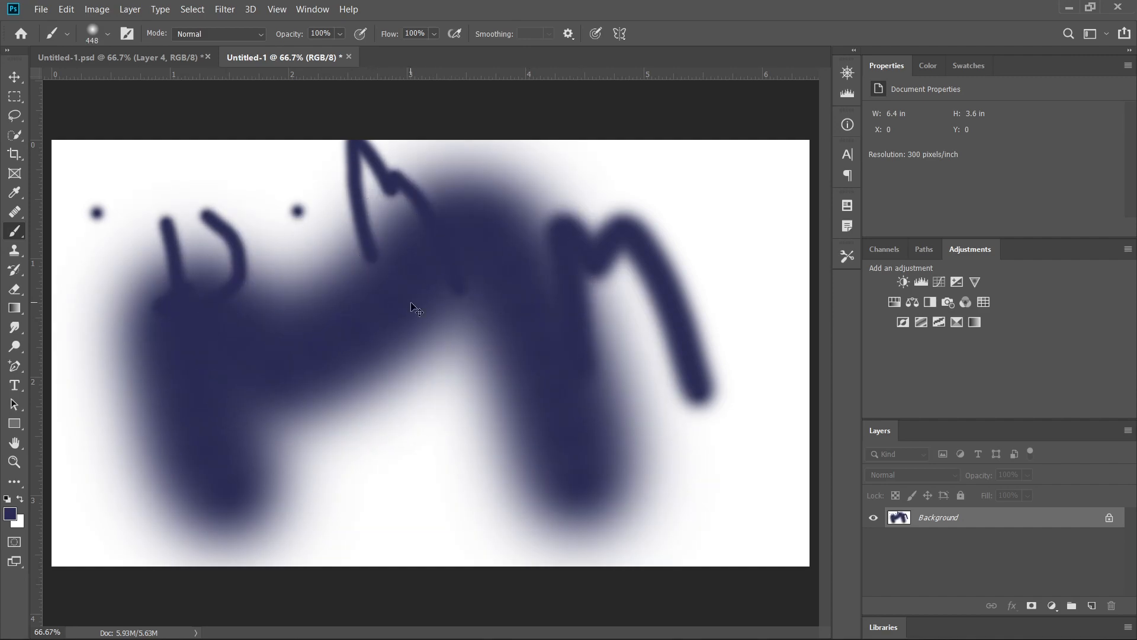
Undo the three painted M letters and the dot beside the P
{"action": "key", "text": "ctrl+z"}
{"action": "key", "text": "ctrl+z"}
{"action": "key", "text": "ctrl+z"}
{"action": "key", "text": "ctrl+z"}
Set the brush to 56 px with 24% hardness and paint an M beside the P
{"action": "right_click", "coordinate": [320, 277]}
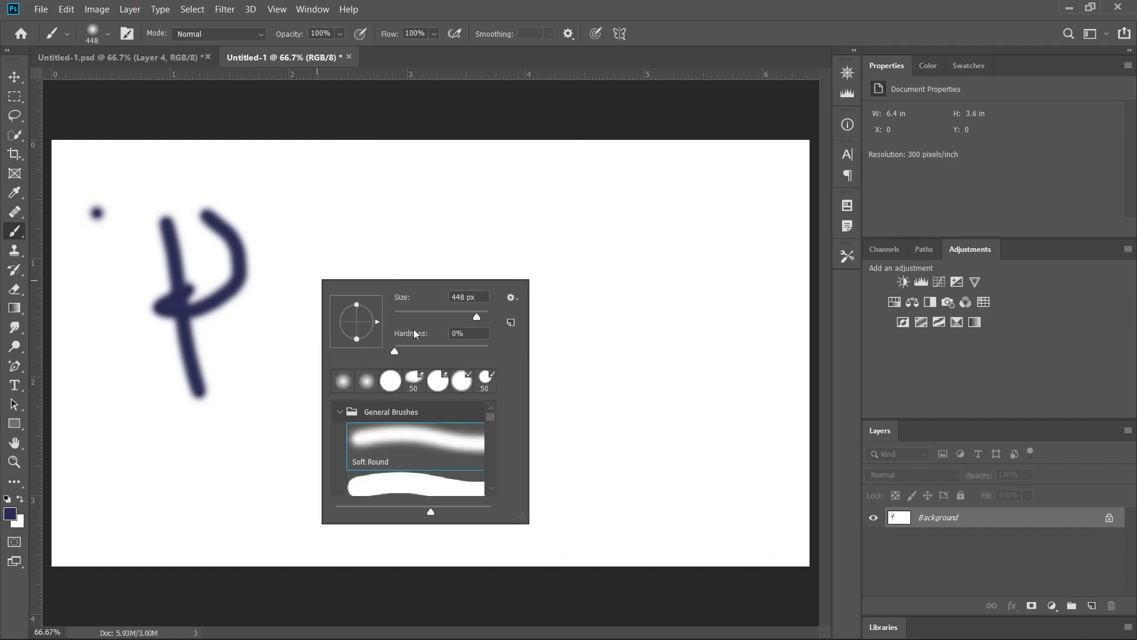
{"action": "left_click_drag", "start_coordinate": [413, 311], "coordinate": [420, 313]}
{"action": "key", "text": "Tab"}
{"action": "mouse_move", "coordinate": [292, 344]}
{"action": "left_mouse_down"}
{"action": "mouse_move", "coordinate": [271, 200]}
{"action": "mouse_move", "coordinate": [319, 261]}
{"action": "mouse_move", "coordinate": [363, 220]}
{"action": "mouse_move", "coordinate": [411, 338]}
{"action": "left_mouse_up"}
Choose the Hard Round Pressure Opacity and Flow brush and paint a 56 px M on the right half of the canvas
{"action": "right_click", "coordinate": [369, 323]}
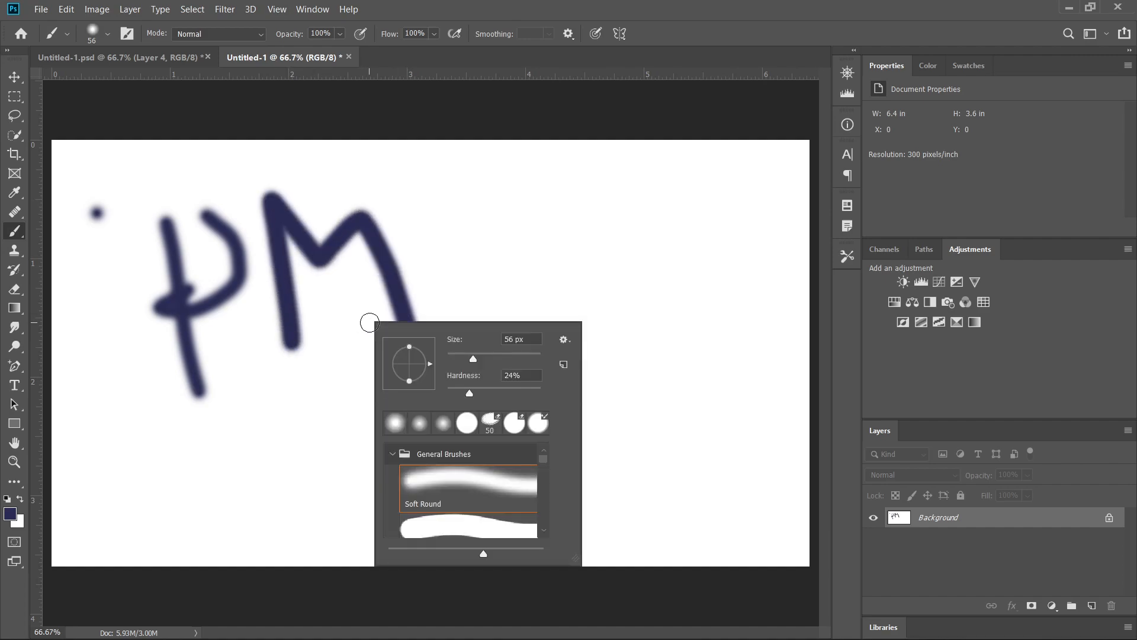
{"action": "left_click", "coordinate": [477, 424]}
{"action": "mouse_move", "coordinate": [513, 304]}
{"action": "left_mouse_down"}
{"action": "mouse_move", "coordinate": [520, 221]}
{"action": "mouse_move", "coordinate": [608, 223]}
{"action": "mouse_move", "coordinate": [641, 325]}
{"action": "left_mouse_up"}
Choose Kyle's Ultimate Pastel Palooza brush at 60 px and paint a textured M along the canvas's lower edge
{"action": "right_click", "coordinate": [435, 391]}
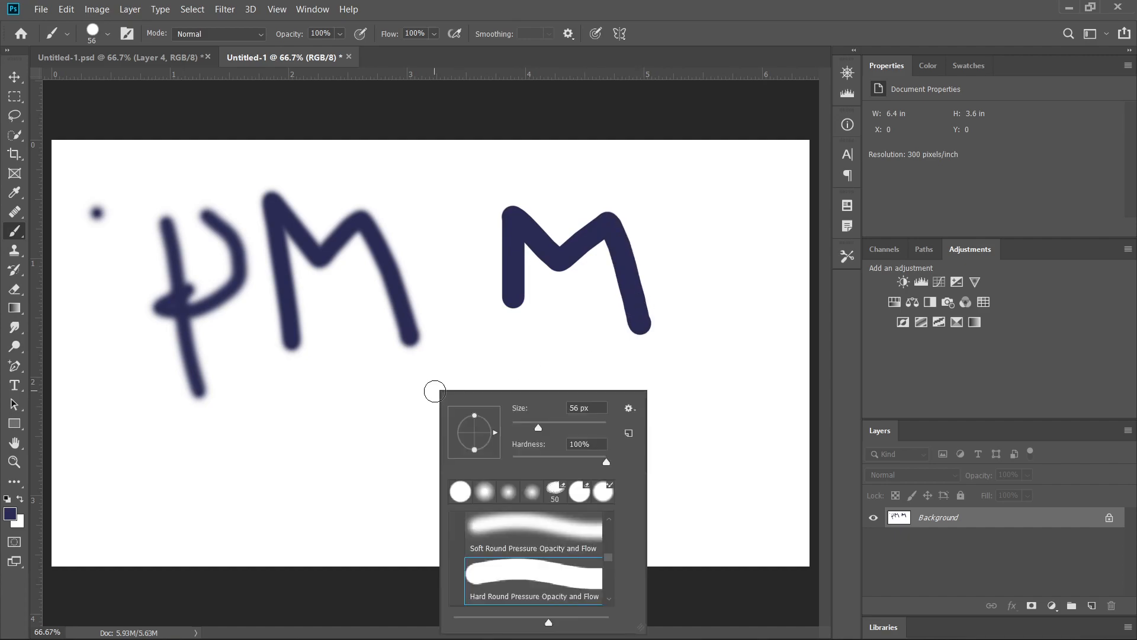
{"action": "scroll", "coordinate": [514, 517], "scroll_direction": "down", "scroll_amount": 2}
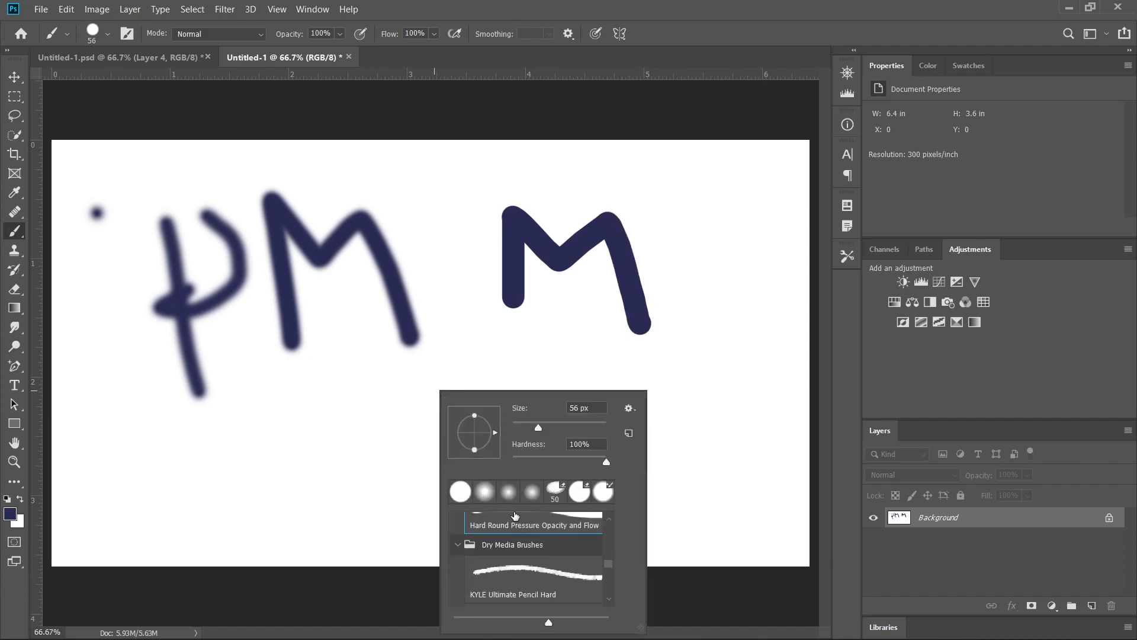
{"action": "scroll", "coordinate": [525, 525], "scroll_direction": "down", "scroll_amount": 2}
{"action": "scroll", "coordinate": [536, 565], "scroll_direction": "down", "scroll_amount": 2}
{"action": "scroll", "coordinate": [536, 564], "scroll_direction": "down", "scroll_amount": 3}
{"action": "scroll", "coordinate": [536, 565], "scroll_direction": "down", "scroll_amount": 2}
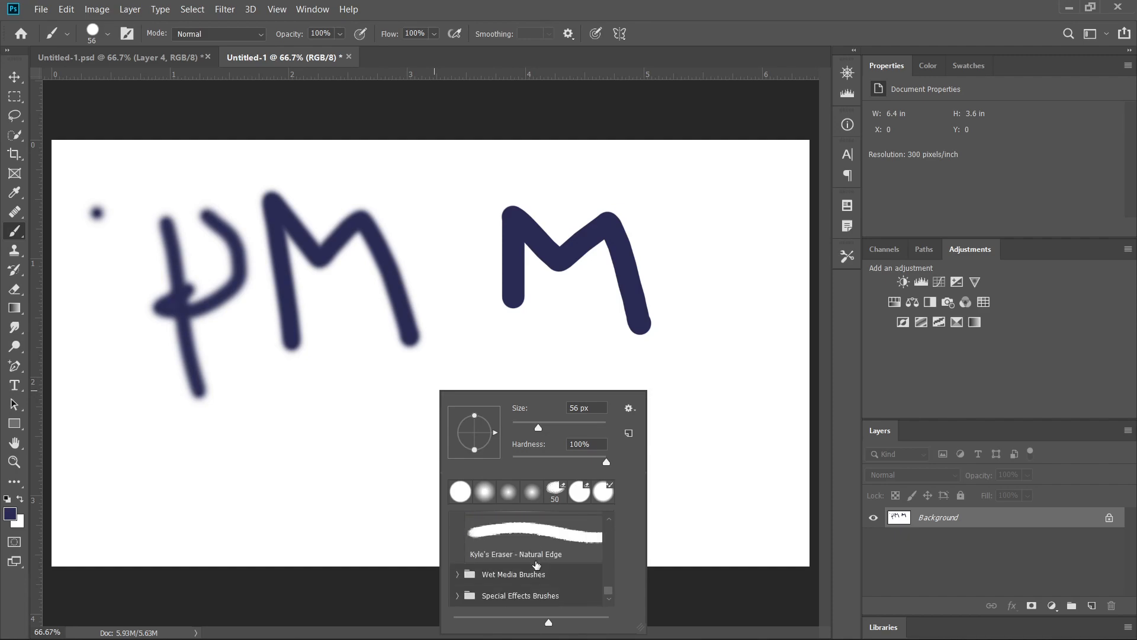
{"action": "scroll", "coordinate": [536, 565], "scroll_direction": "up", "scroll_amount": 2}
{"action": "left_click", "coordinate": [522, 547]}
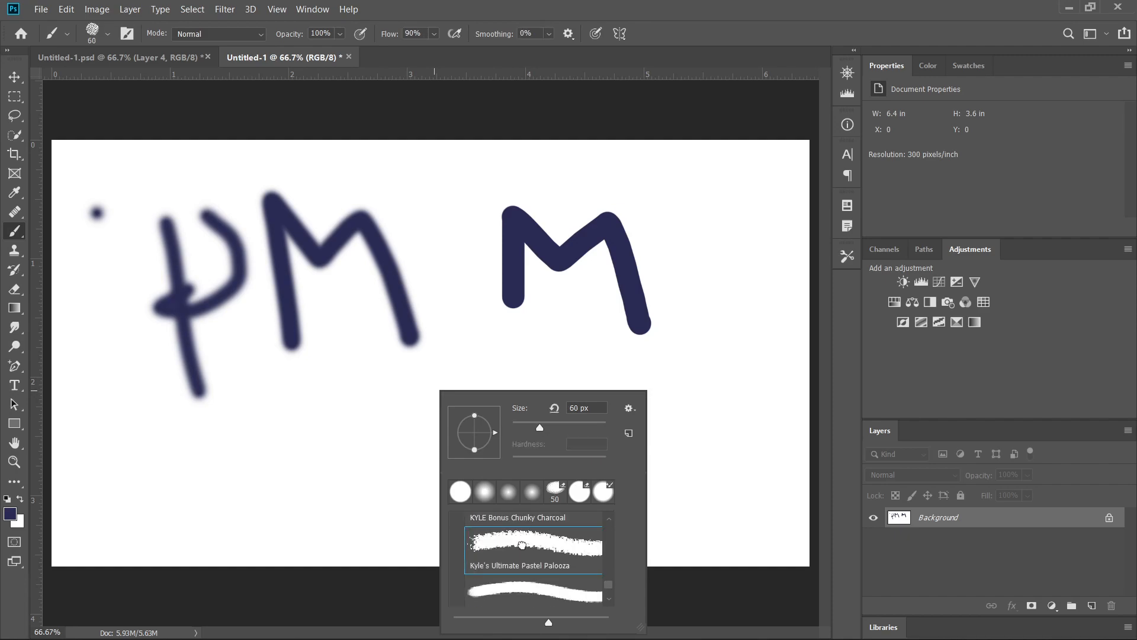
{"action": "left_click", "coordinate": [241, 515]}
{"action": "mouse_move", "coordinate": [241, 516]}
{"action": "left_mouse_down"}
{"action": "mouse_move", "coordinate": [234, 470]}
{"action": "mouse_move", "coordinate": [255, 482]}
{"action": "mouse_move", "coordinate": [359, 436]}
{"action": "mouse_move", "coordinate": [391, 580]}
{"action": "left_mouse_up"}
Rotate the pastel brush tip to a diagonal angle and paint another M below the hard-edged M
{"action": "right_click", "coordinate": [334, 308]}
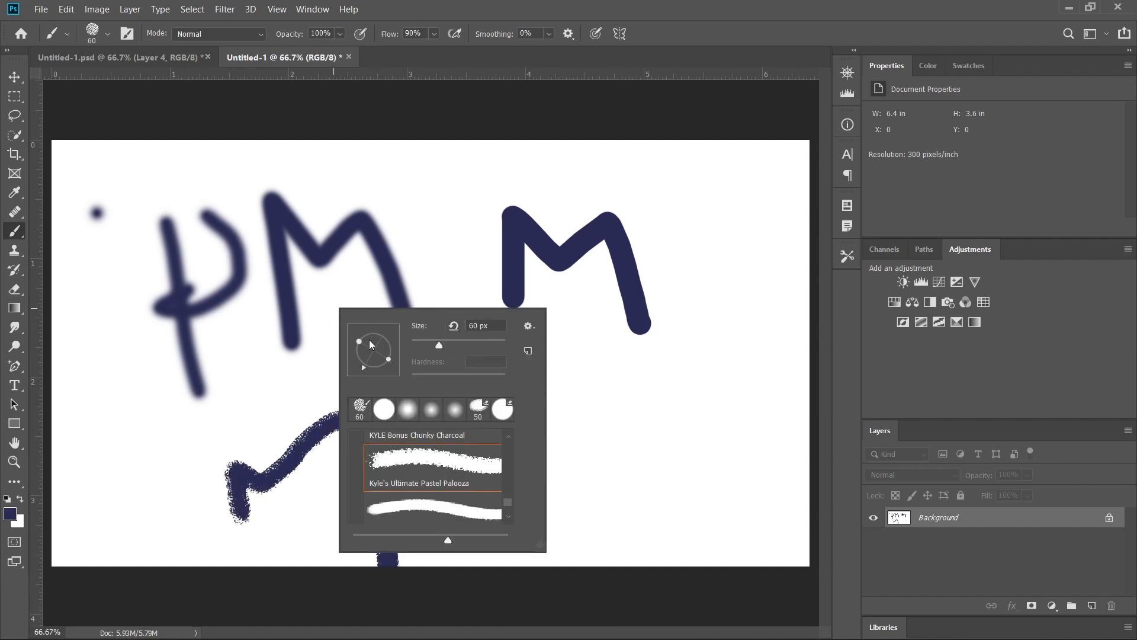
{"action": "left_click", "coordinate": [635, 388]}
{"action": "mouse_move", "coordinate": [635, 394]}
{"action": "left_mouse_down"}
{"action": "mouse_move", "coordinate": [637, 302]}
{"action": "mouse_move", "coordinate": [702, 359]}
{"action": "mouse_move", "coordinate": [709, 308]}
{"action": "mouse_move", "coordinate": [758, 437]}
{"action": "left_mouse_up"}
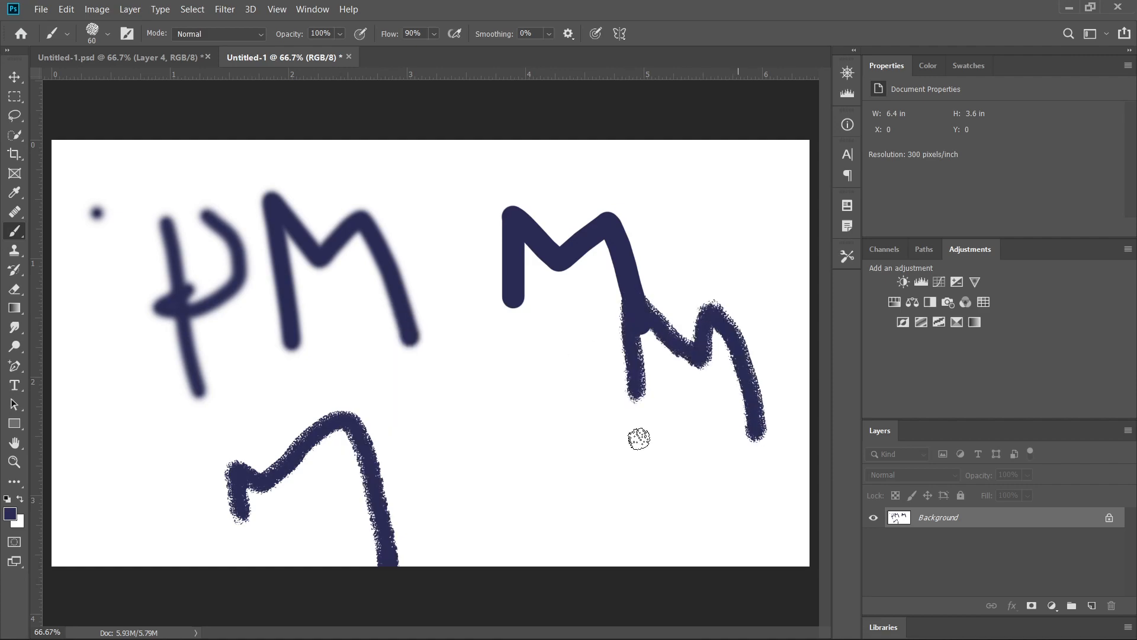
Undo the two pastel M letters and the hard-edged M
{"action": "left_click", "coordinate": [106, 33]}
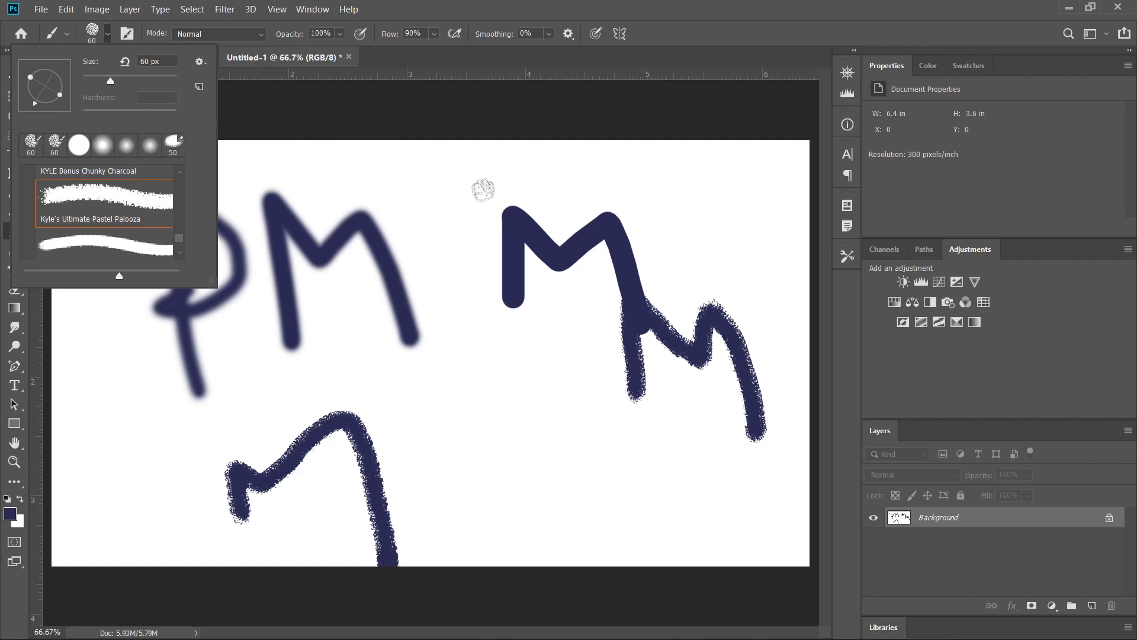
{"action": "key", "text": "Escape"}
{"action": "key", "text": "ctrl+z"}
{"action": "key", "text": "ctrl+z"}
{"action": "key", "text": "ctrl+z"}
Switch to the Pencil tool and undo the remaining P and M strokes, keeping the first dot
{"action": "right_click", "coordinate": [15, 231]}
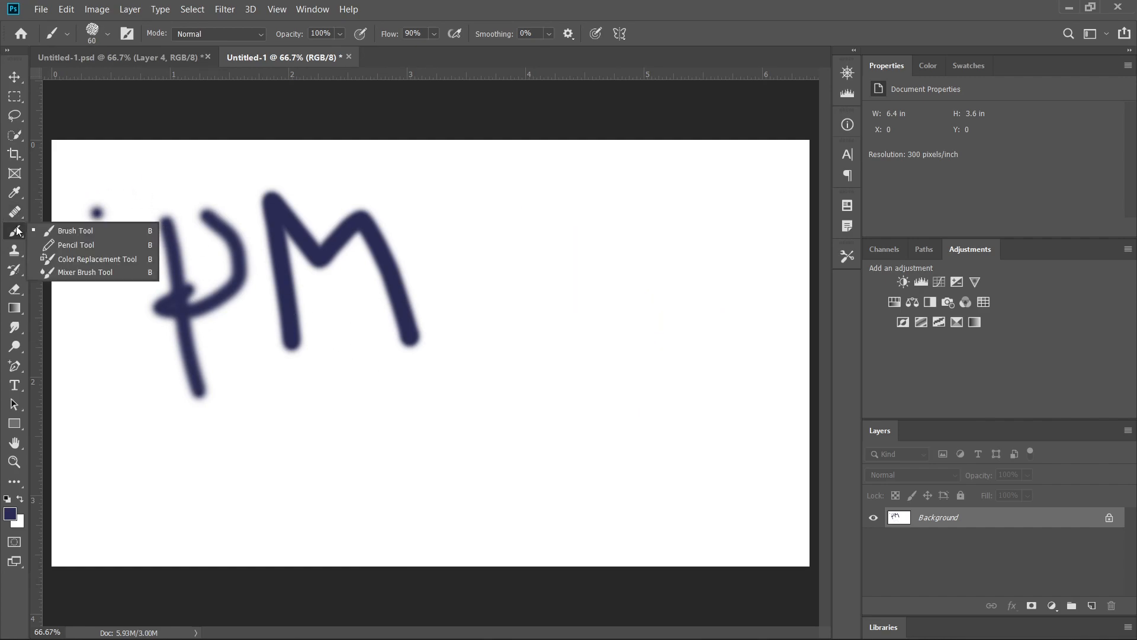
{"action": "left_click", "coordinate": [90, 243]}
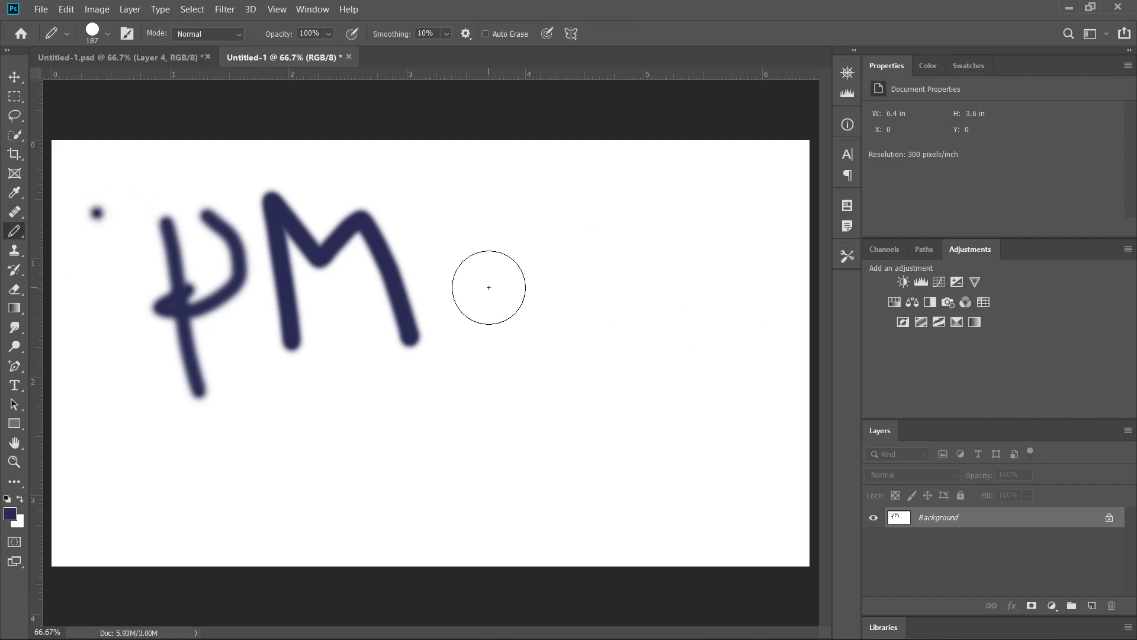
{"action": "key", "text": "ctrl+z"}
{"action": "key", "text": "ctrl+z"}
{"action": "key", "text": "ctrl+z"}
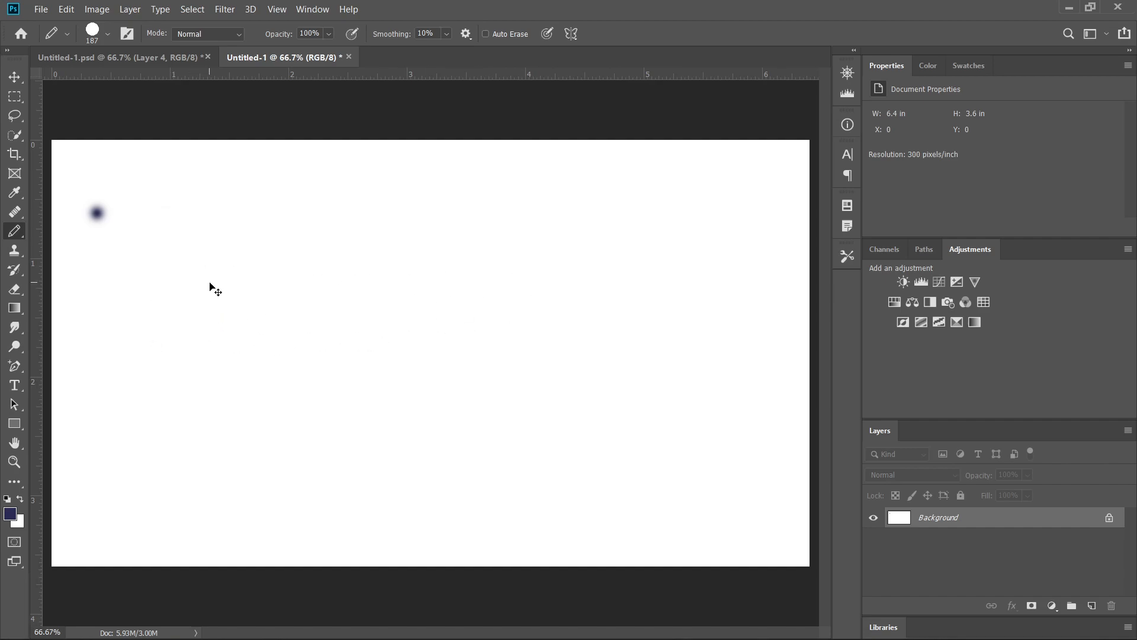
Set the Pencil tool's brush size to 77 px
{"action": "right_click", "coordinate": [68, 34]}
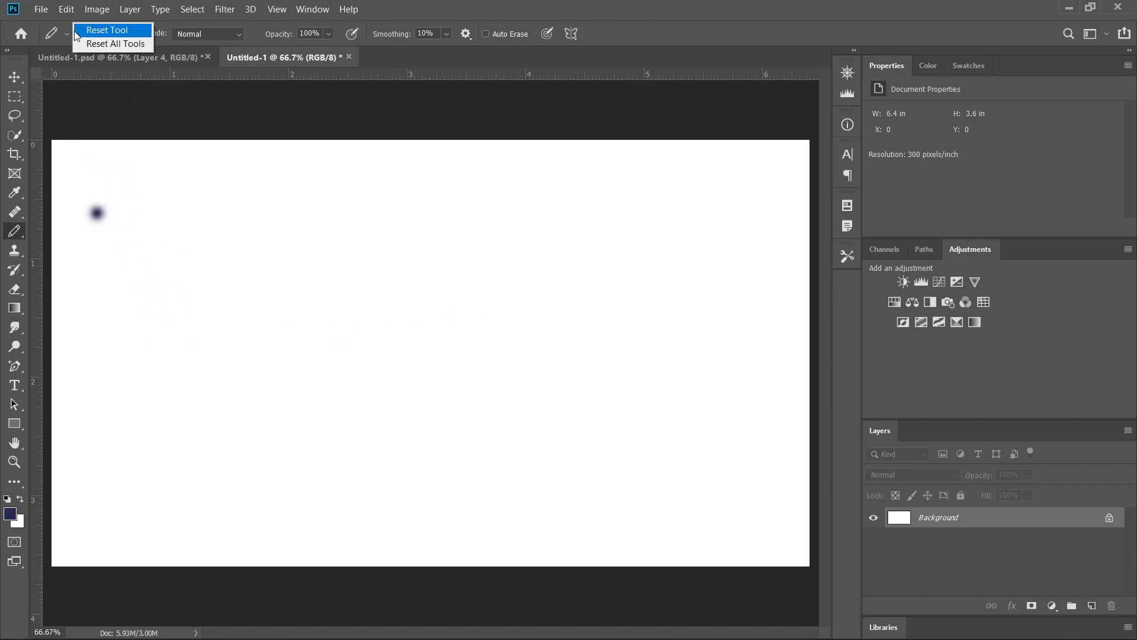
{"action": "left_click", "coordinate": [110, 30]}
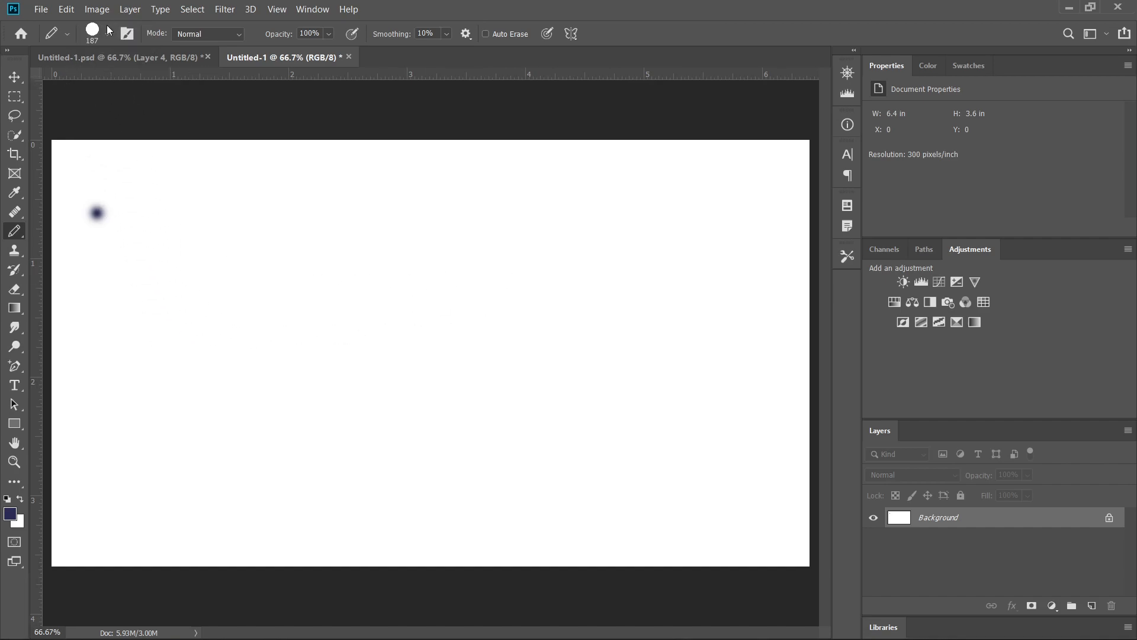
{"action": "left_click", "coordinate": [109, 33]}
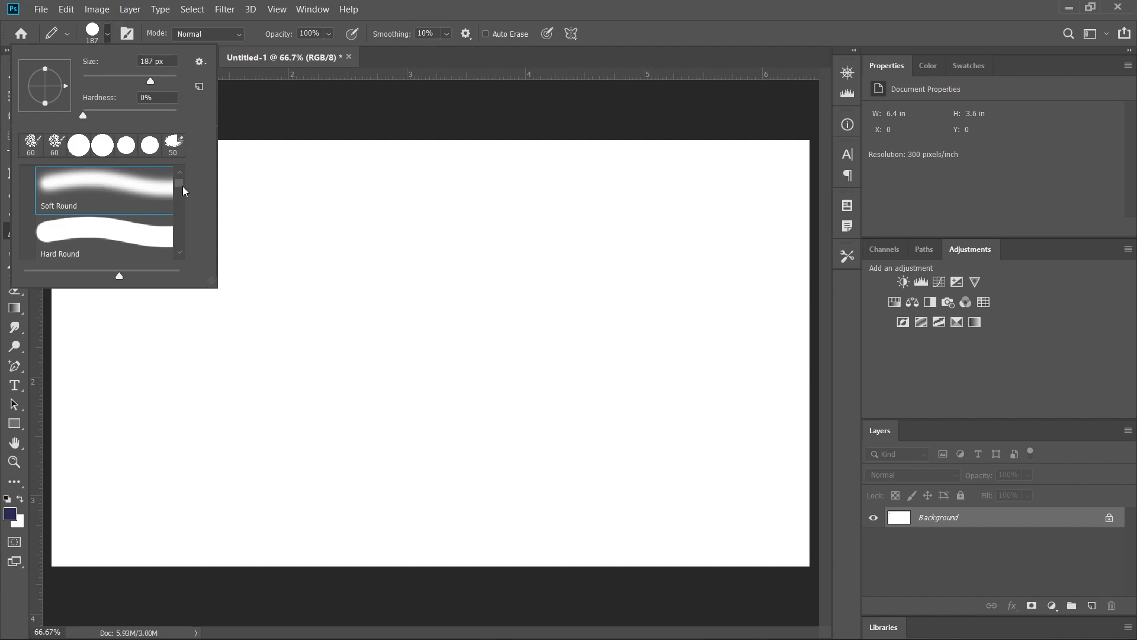
{"action": "scroll", "coordinate": [179, 188], "scroll_direction": "down", "scroll_amount": 5}
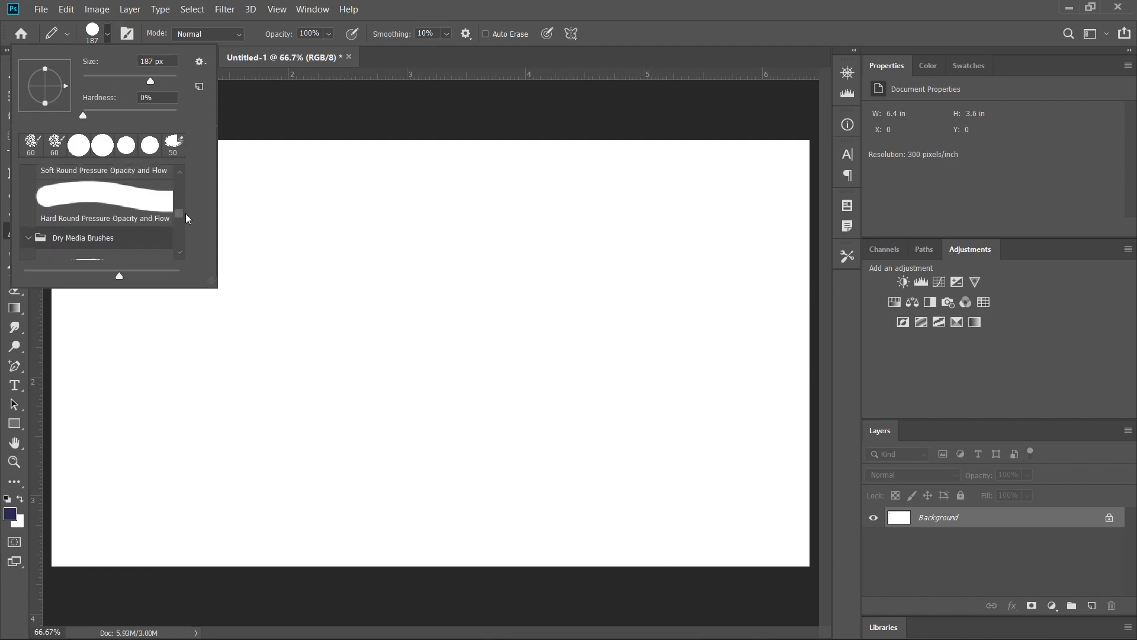
{"action": "left_click_drag", "start_coordinate": [132, 72], "coordinate": [119, 78]}
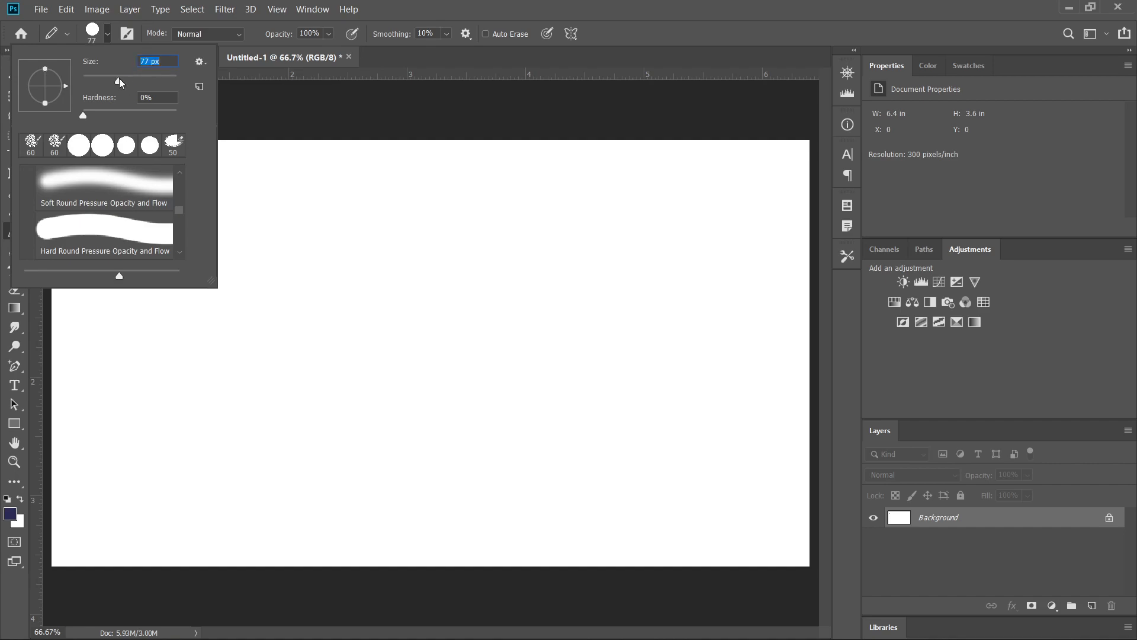
Draw a looping freehand scribble with the 77 px pencil, and undo it together with the first dot
{"action": "left_click", "coordinate": [279, 267]}
{"action": "mouse_move", "coordinate": [279, 267]}
{"action": "left_mouse_down"}
{"action": "mouse_move", "coordinate": [282, 226]}
{"action": "mouse_move", "coordinate": [360, 223]}
{"action": "mouse_move", "coordinate": [409, 332]}
{"action": "mouse_move", "coordinate": [339, 314]}
{"action": "left_mouse_up"}
{"action": "left_click_drag", "start_coordinate": [264, 350], "coordinate": [212, 434]}
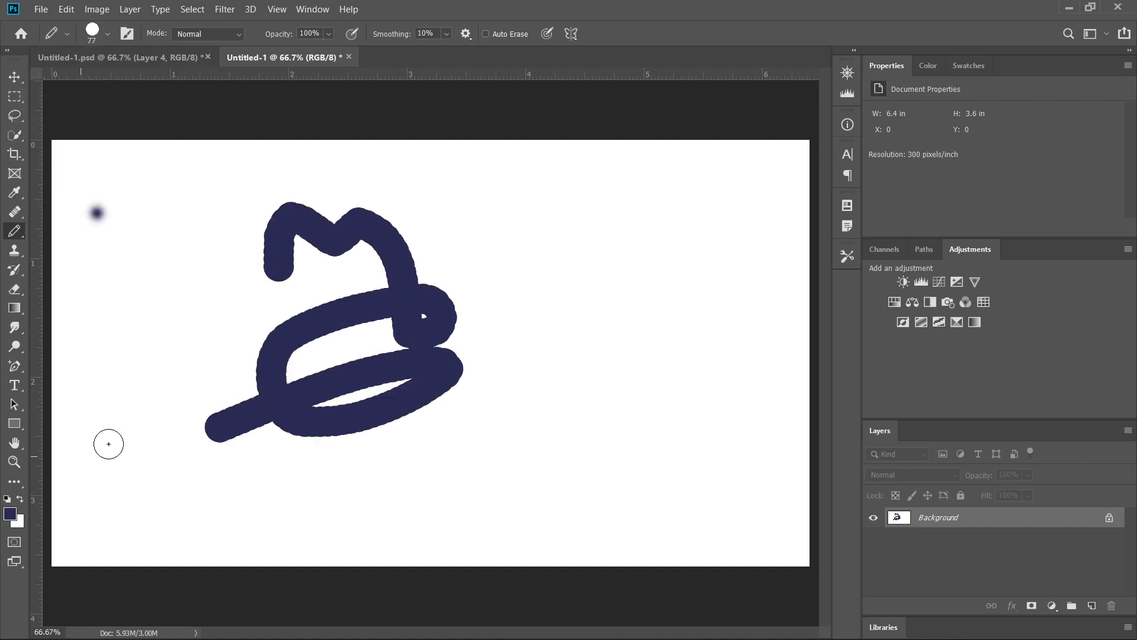
{"action": "key", "text": "ctrl+z"}
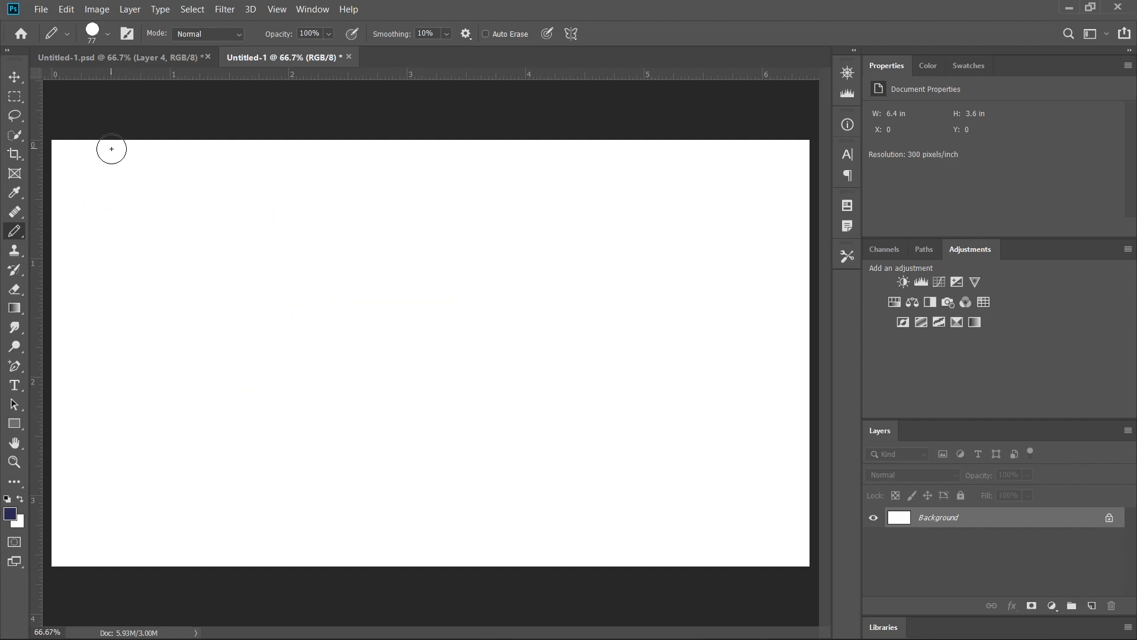
Choose the Hard Round preset at 77 px and handwrite a word across the canvas with the pencil
{"action": "left_click", "coordinate": [96, 36]}
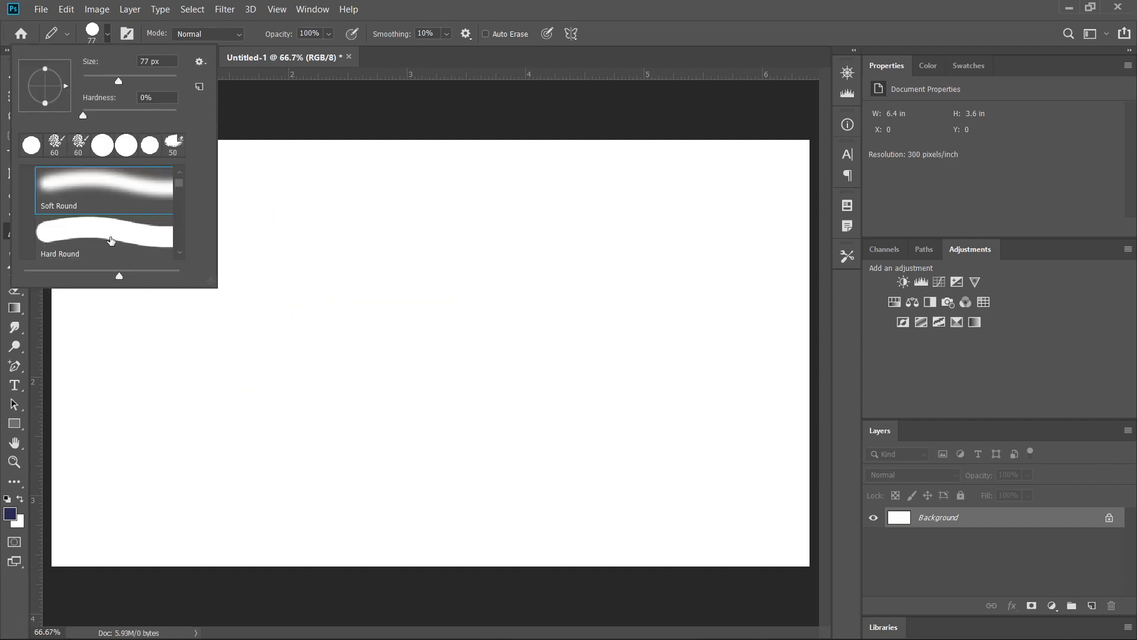
{"action": "left_click", "coordinate": [111, 240]}
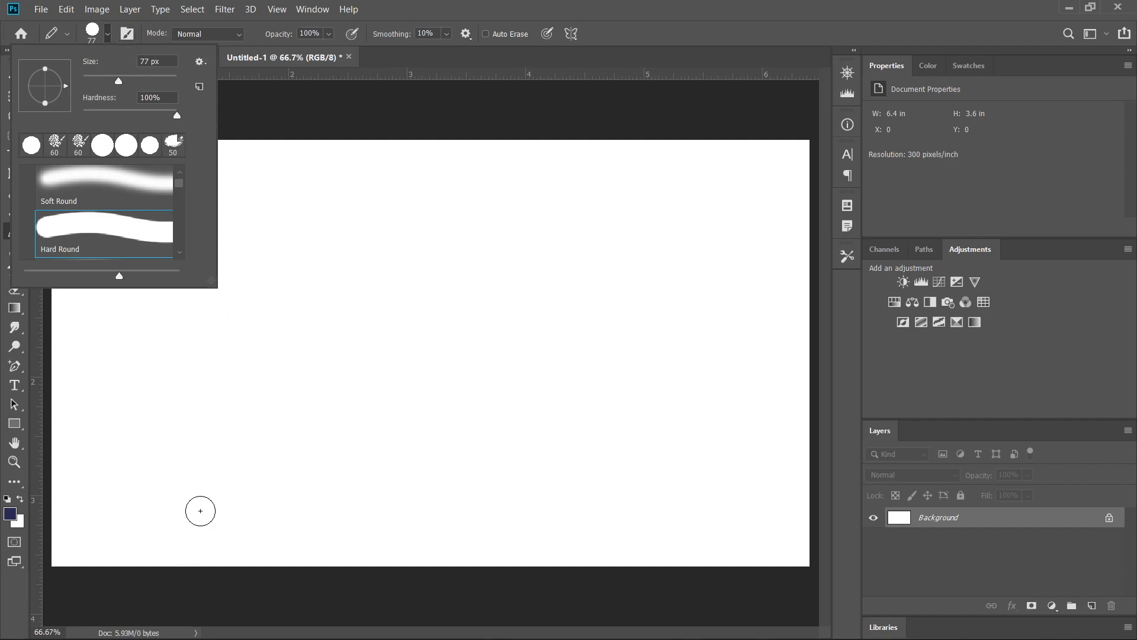
{"action": "mouse_move", "coordinate": [249, 477]}
{"action": "left_mouse_down"}
{"action": "mouse_move", "coordinate": [266, 399]}
{"action": "mouse_move", "coordinate": [369, 355]}
{"action": "mouse_move", "coordinate": [414, 472]}
{"action": "left_mouse_up"}
{"action": "mouse_move", "coordinate": [442, 422]}
{"action": "left_mouse_down"}
{"action": "mouse_move", "coordinate": [500, 450]}
{"action": "mouse_move", "coordinate": [525, 393]}
{"action": "left_mouse_up"}
{"action": "left_click_drag", "start_coordinate": [491, 236], "coordinate": [551, 372]}
{"action": "mouse_move", "coordinate": [575, 411]}
{"action": "left_mouse_down"}
{"action": "mouse_move", "coordinate": [585, 380]}
{"action": "mouse_move", "coordinate": [639, 411]}
{"action": "mouse_move", "coordinate": [629, 332]}
{"action": "mouse_move", "coordinate": [723, 413]}
{"action": "mouse_move", "coordinate": [751, 401]}
{"action": "left_mouse_up"}
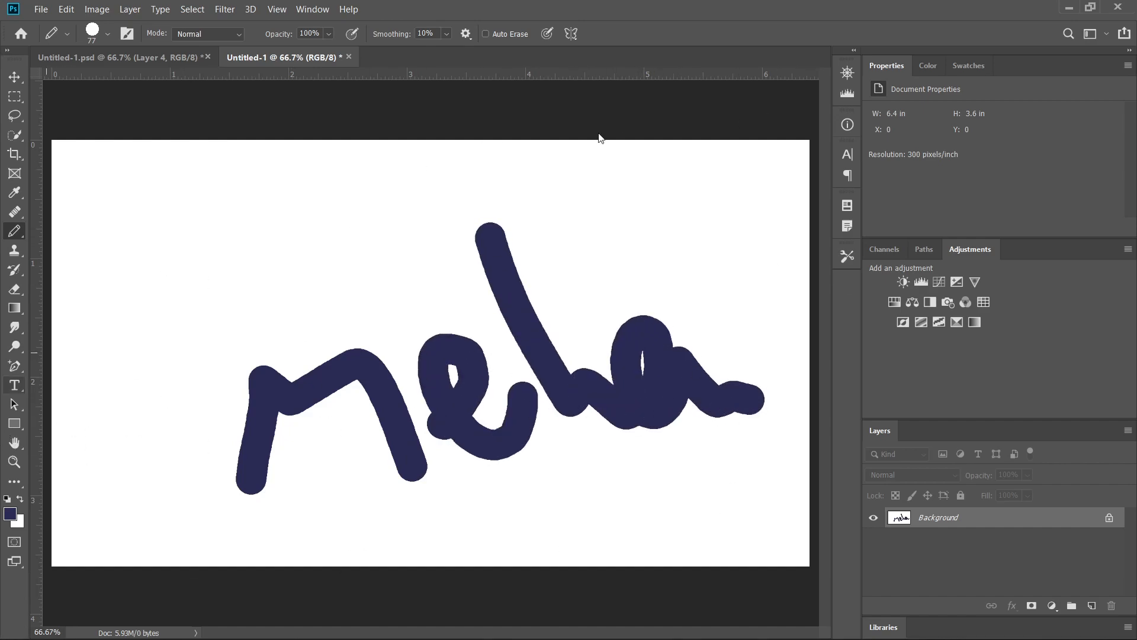
Undo all strokes of the handwritten word
{"action": "key", "text": "ctrl+z"}
{"action": "key", "text": "ctrl+z"}
{"action": "key", "text": "ctrl+z"}
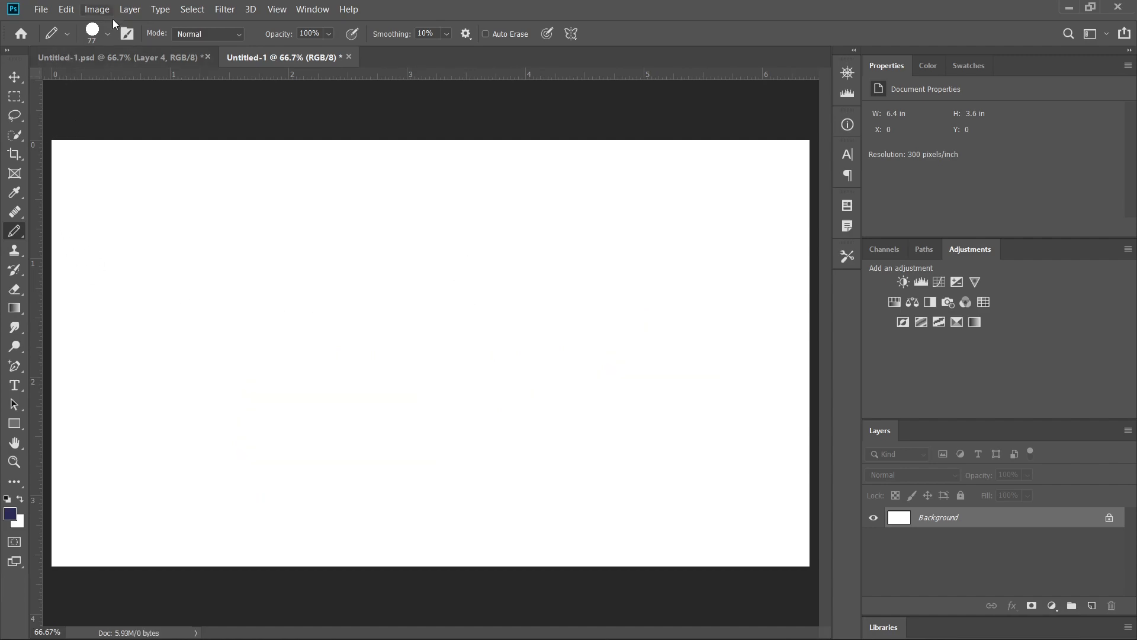
Browse the brush presets past Wet Media Brushes and choose a 100 px Mixer Brush preset
{"action": "left_click", "coordinate": [104, 34]}
{"action": "left_click_drag", "start_coordinate": [180, 188], "coordinate": [207, 252]}
{"action": "left_click", "coordinate": [28, 230]}
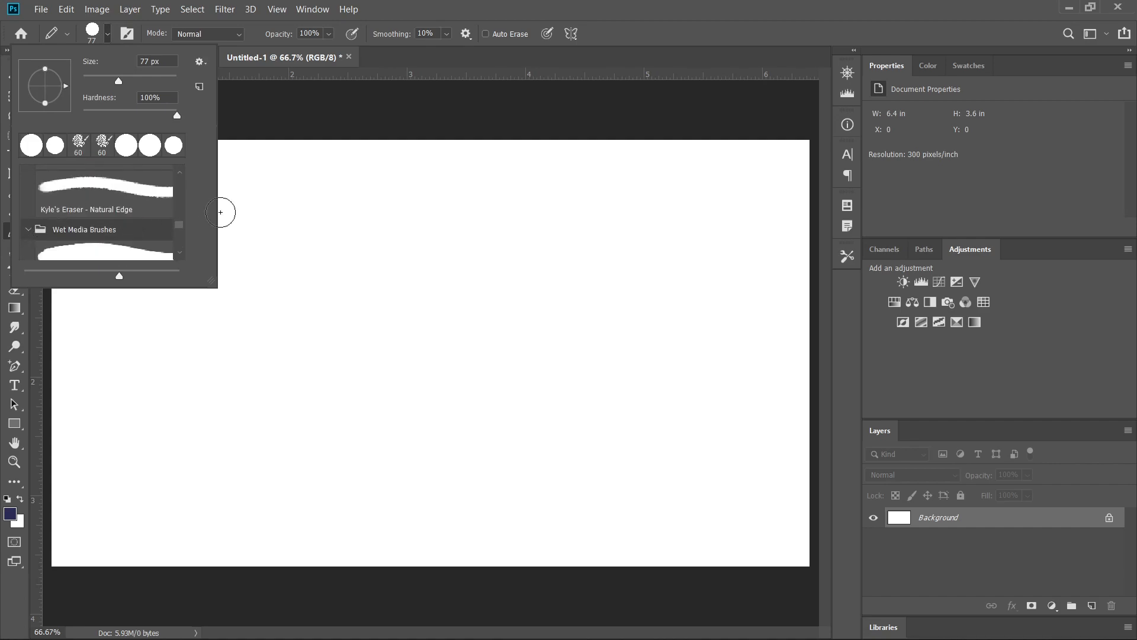
{"action": "left_click_drag", "start_coordinate": [182, 230], "coordinate": [184, 247]}
{"action": "left_click", "coordinate": [107, 198]}
Try the 100 px mixer brush with a blended M and a second freehand stroke, undoing each one
{"action": "mouse_move", "coordinate": [298, 338]}
{"action": "left_mouse_down"}
{"action": "mouse_move", "coordinate": [316, 233]}
{"action": "mouse_move", "coordinate": [392, 290]}
{"action": "mouse_move", "coordinate": [433, 227]}
{"action": "mouse_move", "coordinate": [482, 318]}
{"action": "mouse_move", "coordinate": [495, 419]}
{"action": "left_mouse_up"}
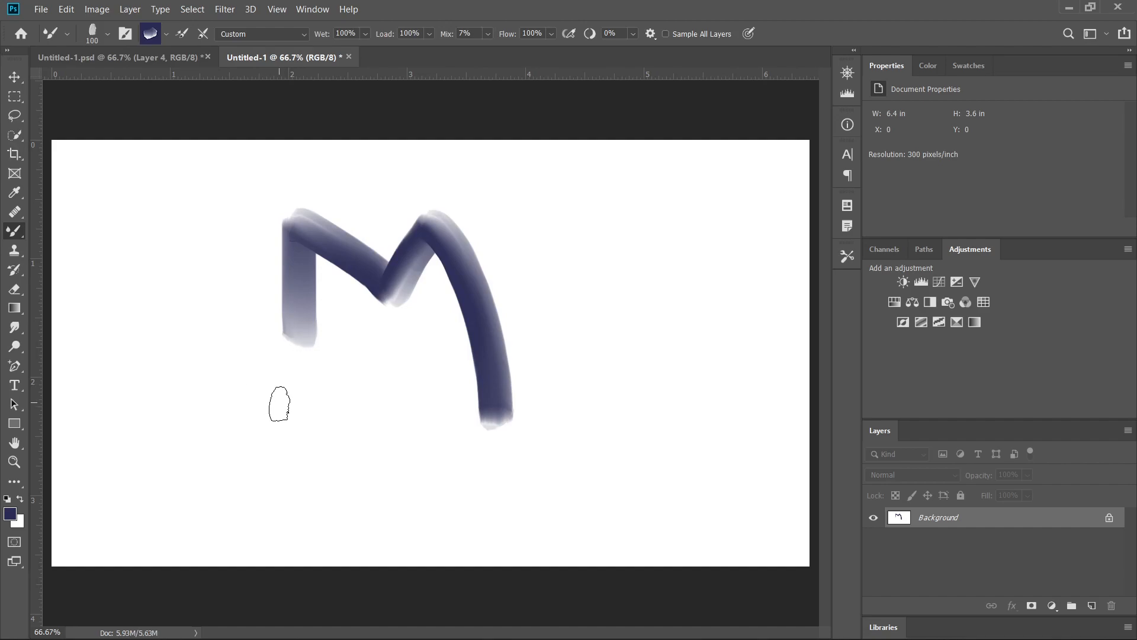
{"action": "key", "text": "ctrl+z"}
{"action": "mouse_move", "coordinate": [183, 234]}
{"action": "left_mouse_down"}
{"action": "mouse_move", "coordinate": [186, 401]}
{"action": "mouse_move", "coordinate": [242, 249]}
{"action": "mouse_move", "coordinate": [278, 206]}
{"action": "mouse_move", "coordinate": [427, 378]}
{"action": "mouse_move", "coordinate": [365, 246]}
{"action": "mouse_move", "coordinate": [325, 234]}
{"action": "mouse_move", "coordinate": [496, 250]}
{"action": "mouse_move", "coordinate": [540, 173]}
{"action": "mouse_move", "coordinate": [681, 436]}
{"action": "left_mouse_up"}
{"action": "key", "text": "ctrl+z"}
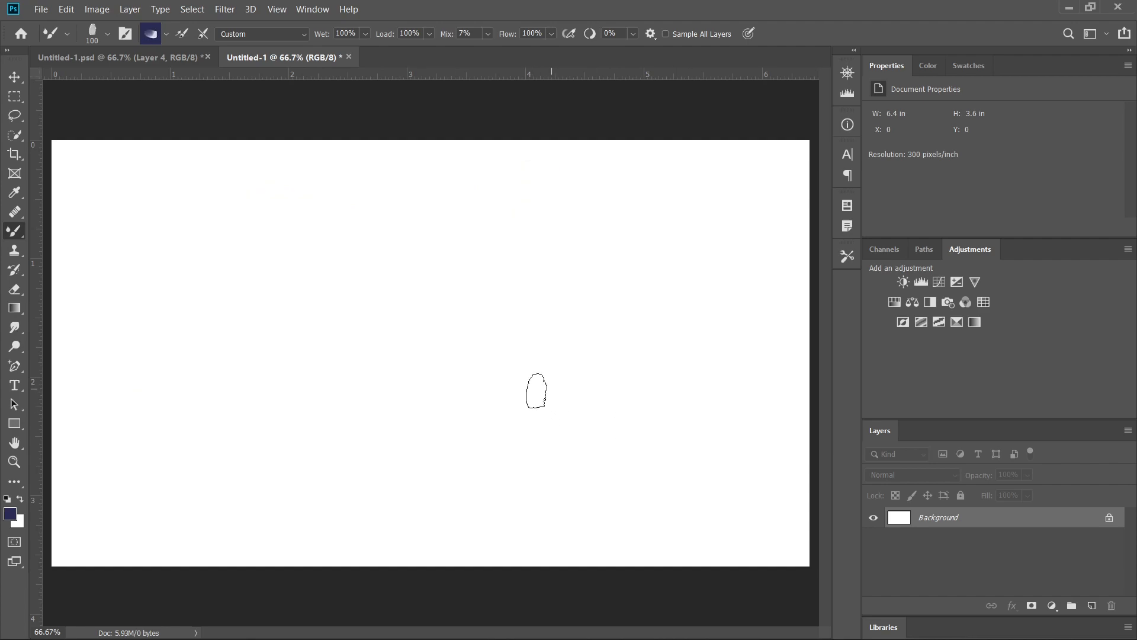
Paint loose, letter-like strokes all over the canvas with the 100 px mixer brush
{"action": "left_click_drag", "start_coordinate": [252, 255], "coordinate": [165, 291]}
{"action": "left_click_drag", "start_coordinate": [245, 313], "coordinate": [341, 477]}
{"action": "mouse_move", "coordinate": [384, 285]}
{"action": "left_mouse_down"}
{"action": "mouse_move", "coordinate": [341, 342]}
{"action": "mouse_move", "coordinate": [520, 374]}
{"action": "mouse_move", "coordinate": [382, 204]}
{"action": "mouse_move", "coordinate": [464, 265]}
{"action": "mouse_move", "coordinate": [576, 291]}
{"action": "mouse_move", "coordinate": [585, 235]}
{"action": "mouse_move", "coordinate": [552, 231]}
{"action": "mouse_move", "coordinate": [657, 190]}
{"action": "mouse_move", "coordinate": [744, 219]}
{"action": "mouse_move", "coordinate": [706, 457]}
{"action": "mouse_move", "coordinate": [453, 610]}
{"action": "left_mouse_up"}
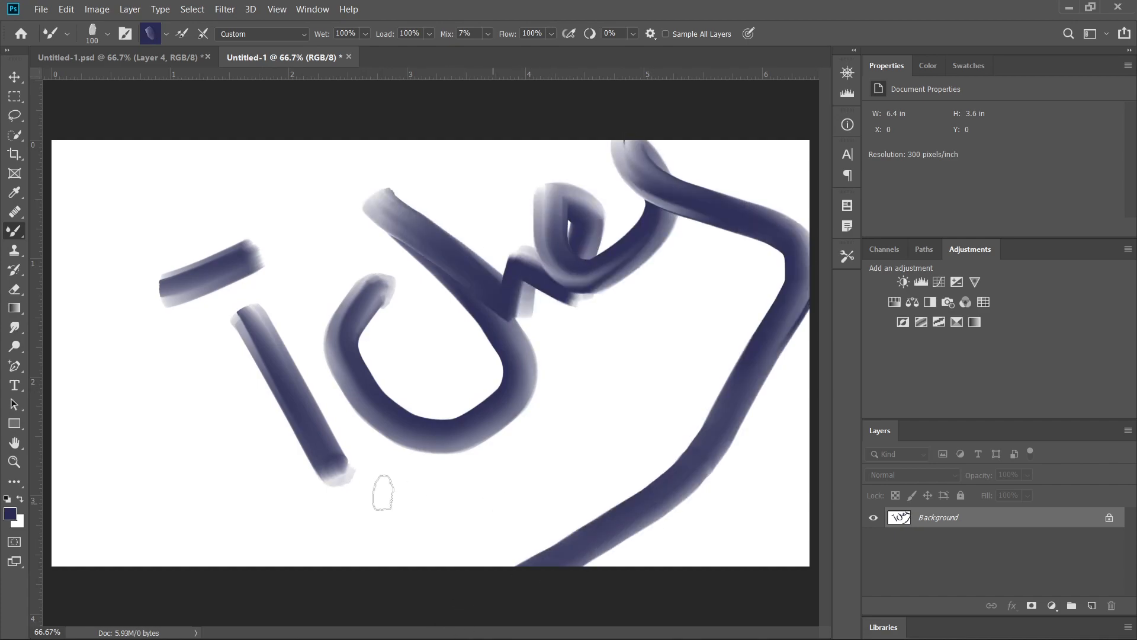
{"action": "left_click_drag", "start_coordinate": [98, 418], "coordinate": [250, 564]}
{"action": "mouse_move", "coordinate": [265, 453]}
{"action": "left_mouse_down"}
{"action": "mouse_move", "coordinate": [367, 522]}
{"action": "mouse_move", "coordinate": [431, 472]}
{"action": "left_mouse_up"}
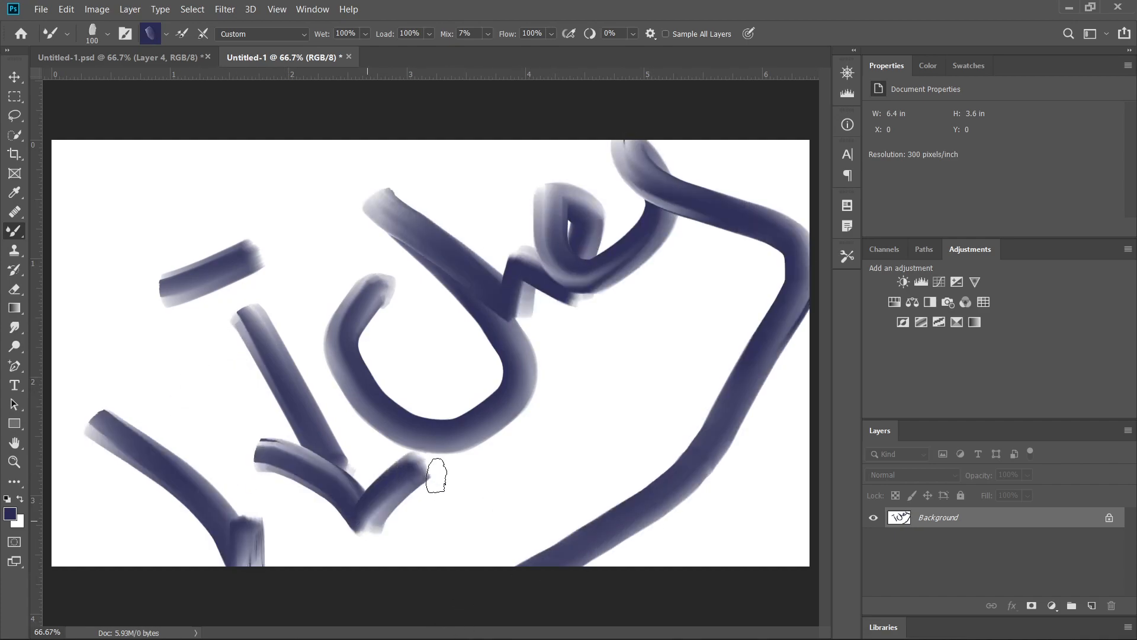
Undo all the letter-like mixer brush strokes
{"action": "key", "text": "ctrl+z"}
{"action": "key", "text": "ctrl+z"}
{"action": "key", "text": "ctrl+z"}
{"action": "key", "text": "ctrl+z"}
{"action": "key", "text": "ctrl+z"}
{"action": "key", "text": "ctrl+z"}
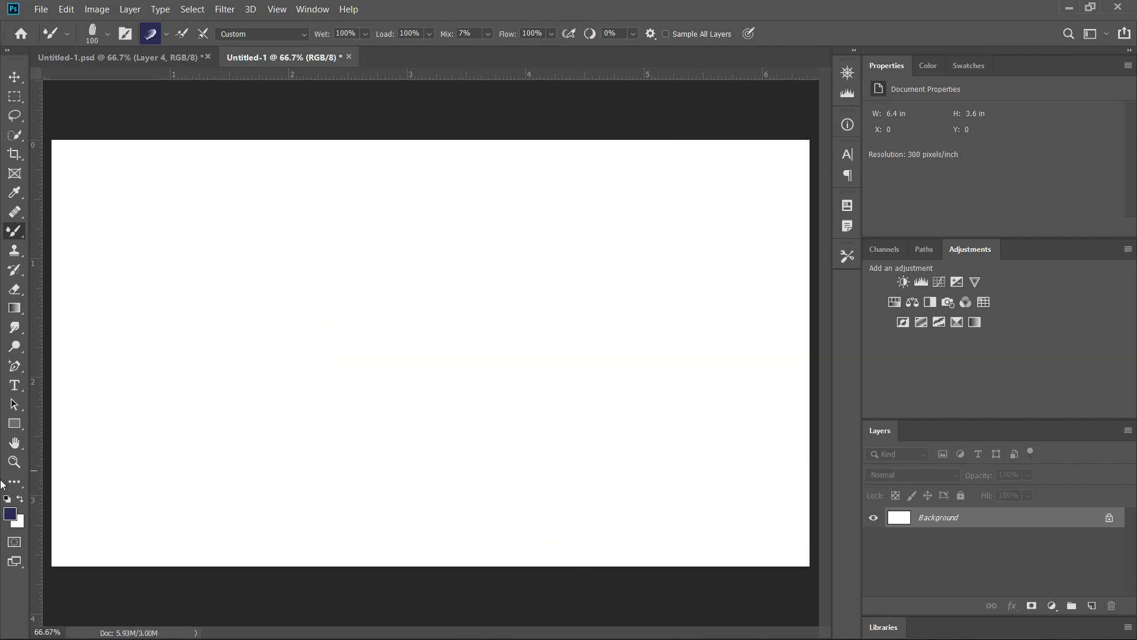
Examine the available tip shapes in the mixer brush's Brush Settings, and collapse the settings
{"action": "left_click", "coordinate": [128, 36]}
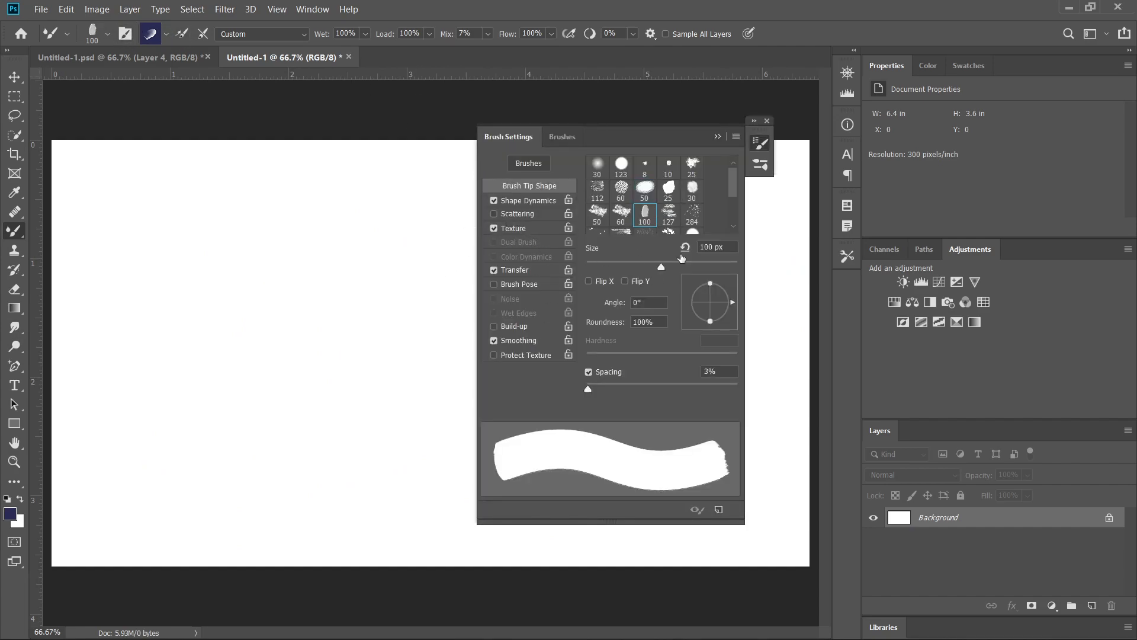
{"action": "left_click_drag", "start_coordinate": [731, 189], "coordinate": [744, 242]}
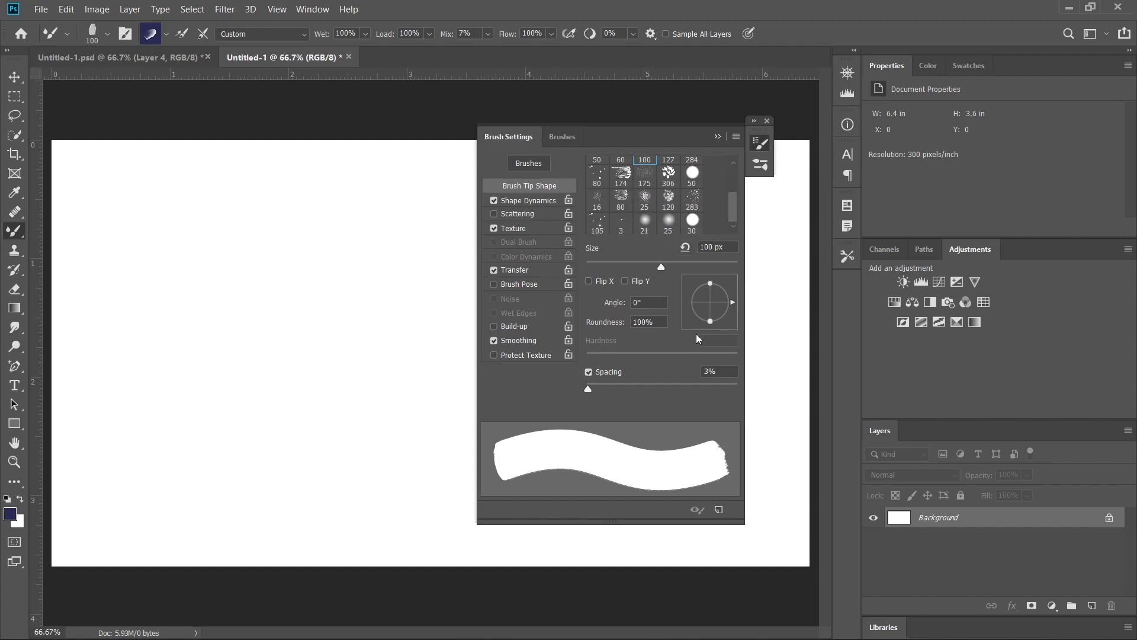
{"action": "left_click", "coordinate": [717, 137]}
Reselect the Mixer Brush tool and paint a large M on the canvas's left half
{"action": "right_click", "coordinate": [16, 225]}
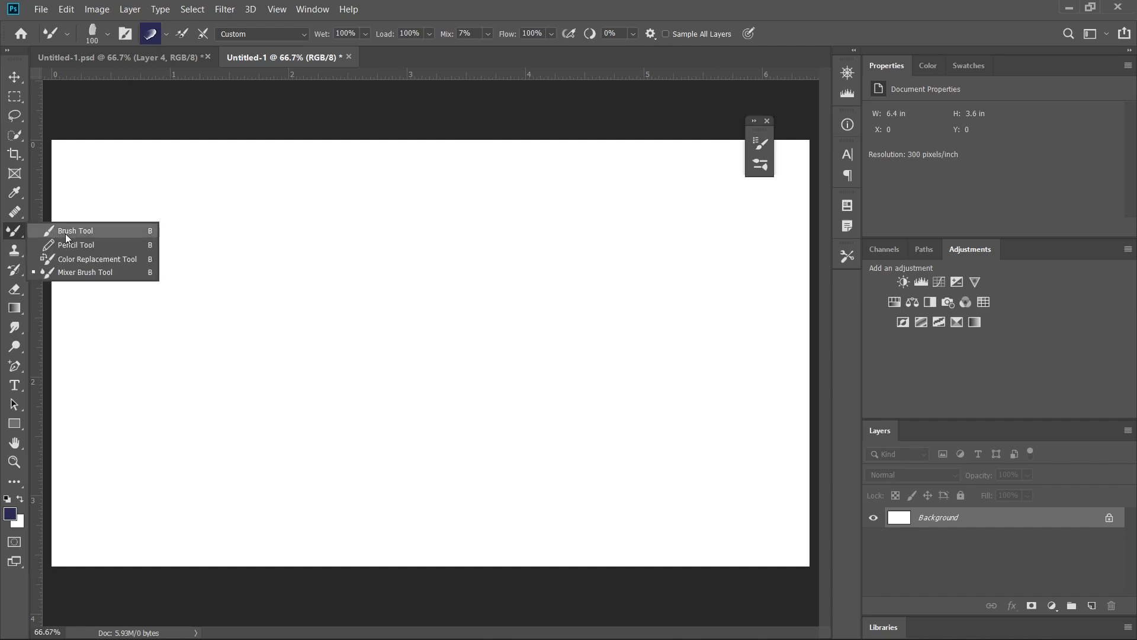
{"action": "left_click", "coordinate": [87, 272]}
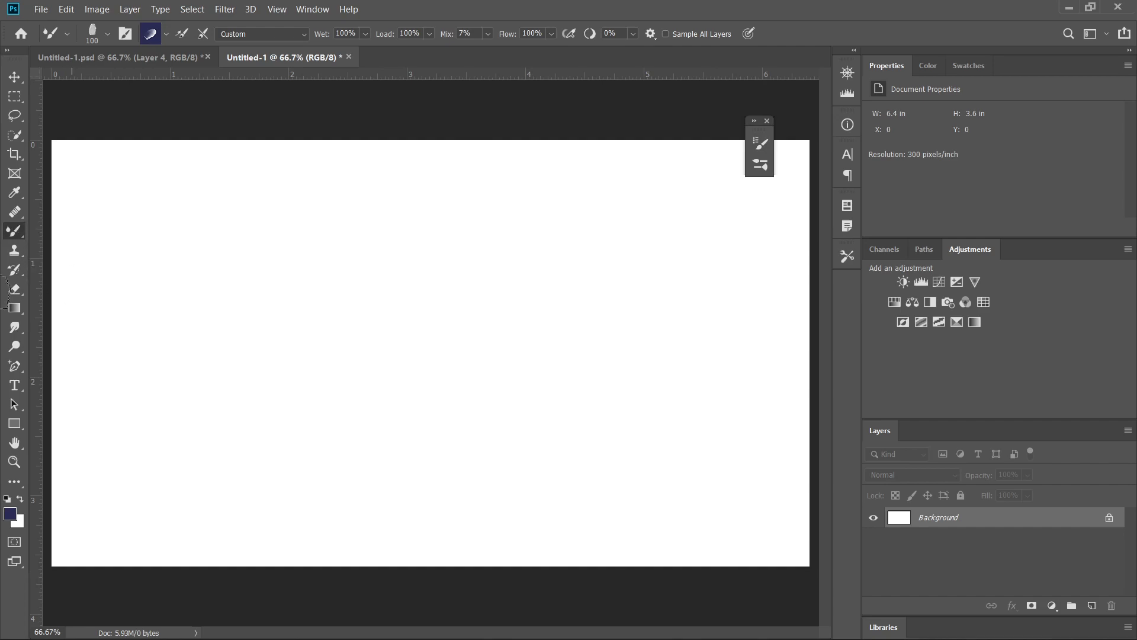
{"action": "mouse_move", "coordinate": [173, 391]}
{"action": "left_mouse_down"}
{"action": "mouse_move", "coordinate": [183, 219]}
{"action": "mouse_move", "coordinate": [271, 243]}
{"action": "mouse_move", "coordinate": [385, 308]}
{"action": "mouse_move", "coordinate": [396, 354]}
{"action": "left_mouse_up"}
Switch the mixer brush to the recent Hard Round Pressure Opacity and Flow tip at 120 px, 100% hardness
{"action": "right_click", "coordinate": [381, 241]}
{"action": "left_click_drag", "start_coordinate": [510, 277], "coordinate": [514, 277]}
{"action": "left_click", "coordinate": [533, 344]}
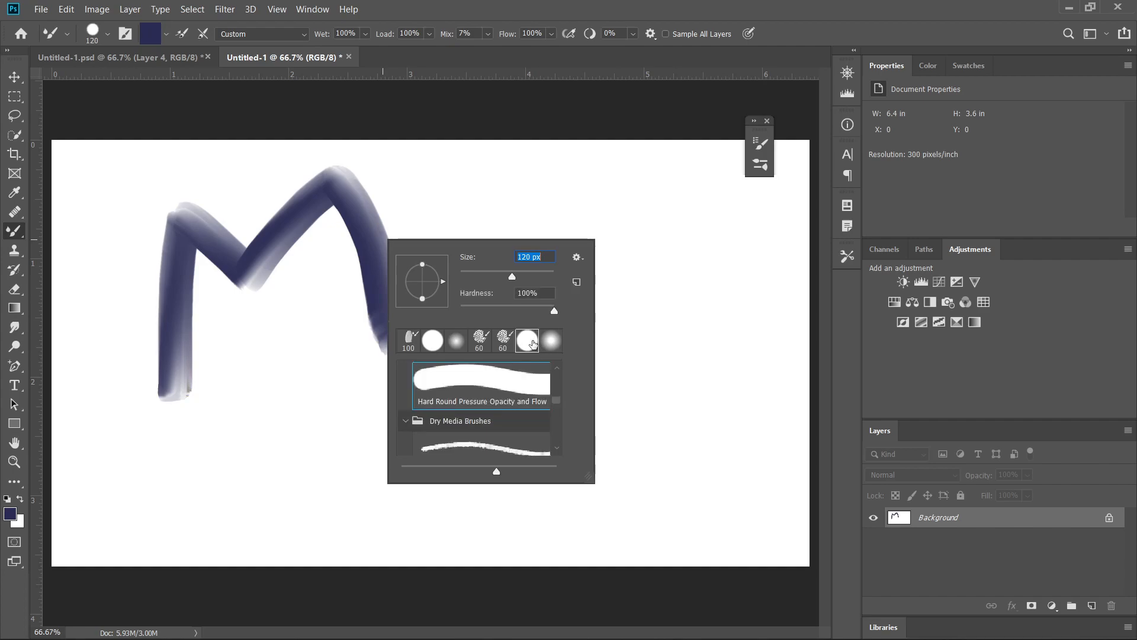
Paint freehand strokes across the lower canvas with the 120 px tip, and undo them together with the M
{"action": "left_click", "coordinate": [361, 456]}
{"action": "mouse_move", "coordinate": [360, 456]}
{"action": "left_mouse_down"}
{"action": "mouse_move", "coordinate": [368, 389]}
{"action": "mouse_move", "coordinate": [599, 483]}
{"action": "left_mouse_up"}
{"action": "mouse_move", "coordinate": [612, 366]}
{"action": "left_mouse_down"}
{"action": "mouse_move", "coordinate": [628, 381]}
{"action": "mouse_move", "coordinate": [659, 340]}
{"action": "left_mouse_up"}
{"action": "key", "text": "ctrl+z"}
{"action": "key", "text": "ctrl+z"}
{"action": "key", "text": "ctrl+z"}
{"action": "key", "text": "ctrl+z"}
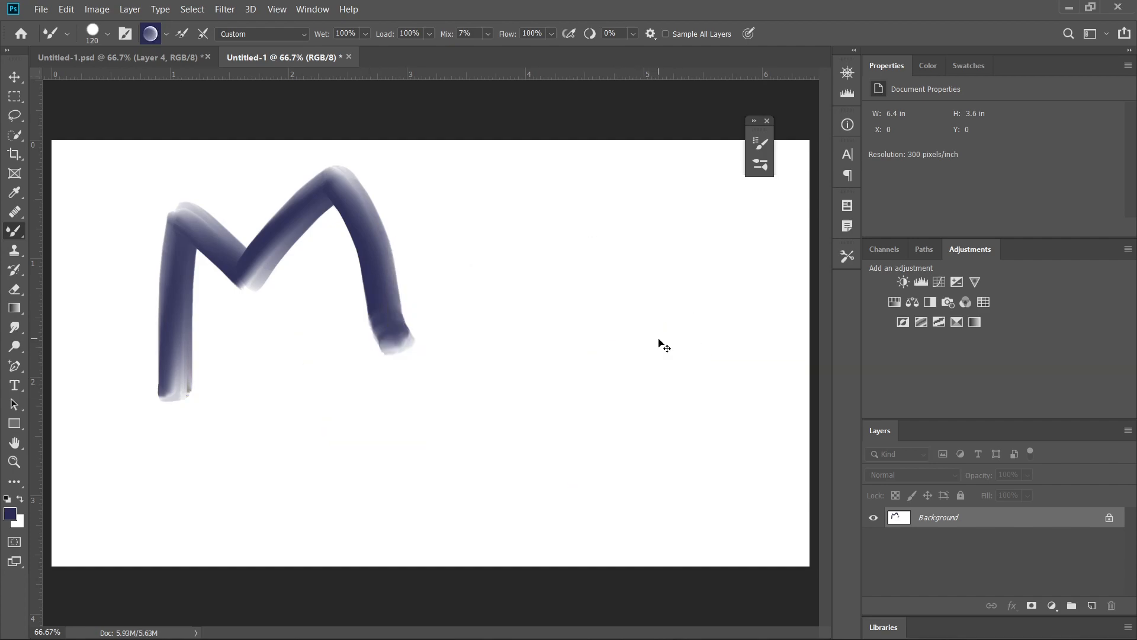
Paint a wavy stroke in the canvas's lower-left area with the 120 px hard round mixer brush
{"action": "right_click", "coordinate": [611, 292]}
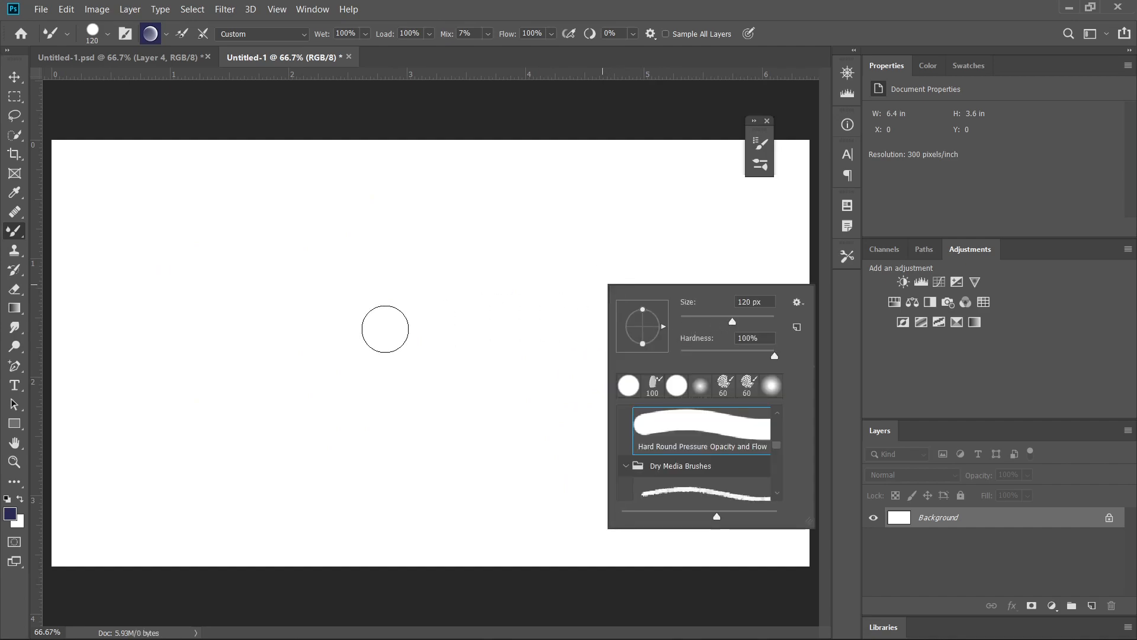
{"action": "left_click", "coordinate": [116, 389]}
{"action": "mouse_move", "coordinate": [116, 388]}
{"action": "left_mouse_down"}
{"action": "mouse_move", "coordinate": [103, 465]}
{"action": "mouse_move", "coordinate": [128, 485]}
{"action": "mouse_move", "coordinate": [150, 529]}
{"action": "mouse_move", "coordinate": [237, 542]}
{"action": "mouse_move", "coordinate": [291, 486]}
{"action": "mouse_move", "coordinate": [323, 497]}
{"action": "left_mouse_up"}
Check the mixer brush's load options and open its Brush Settings
{"action": "left_click", "coordinate": [166, 34]}
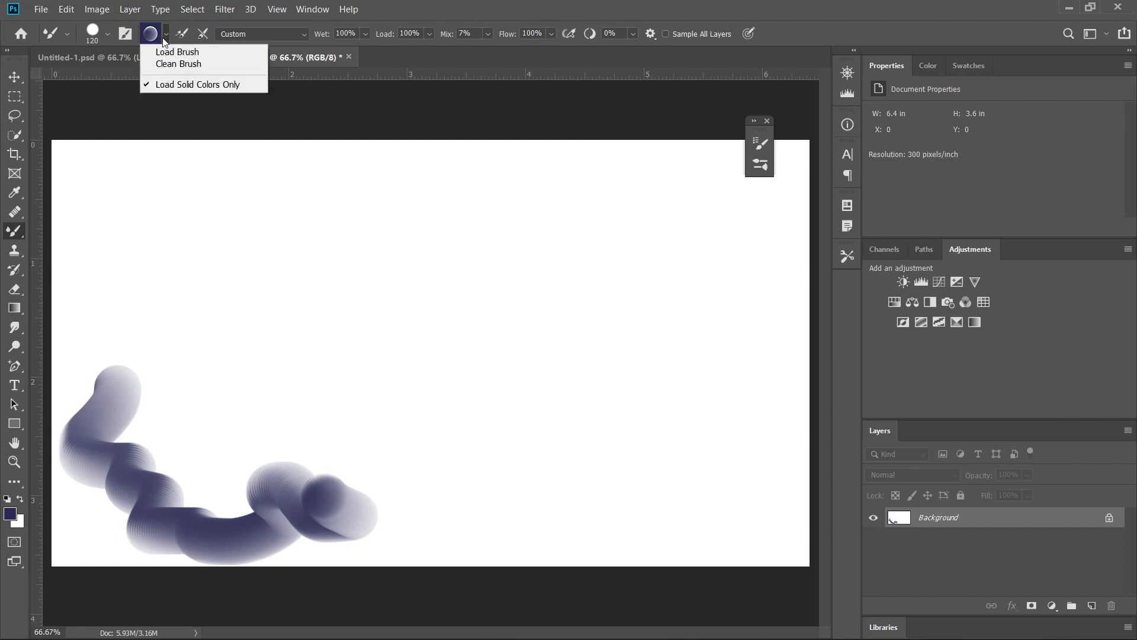
{"action": "left_click", "coordinate": [125, 33]}
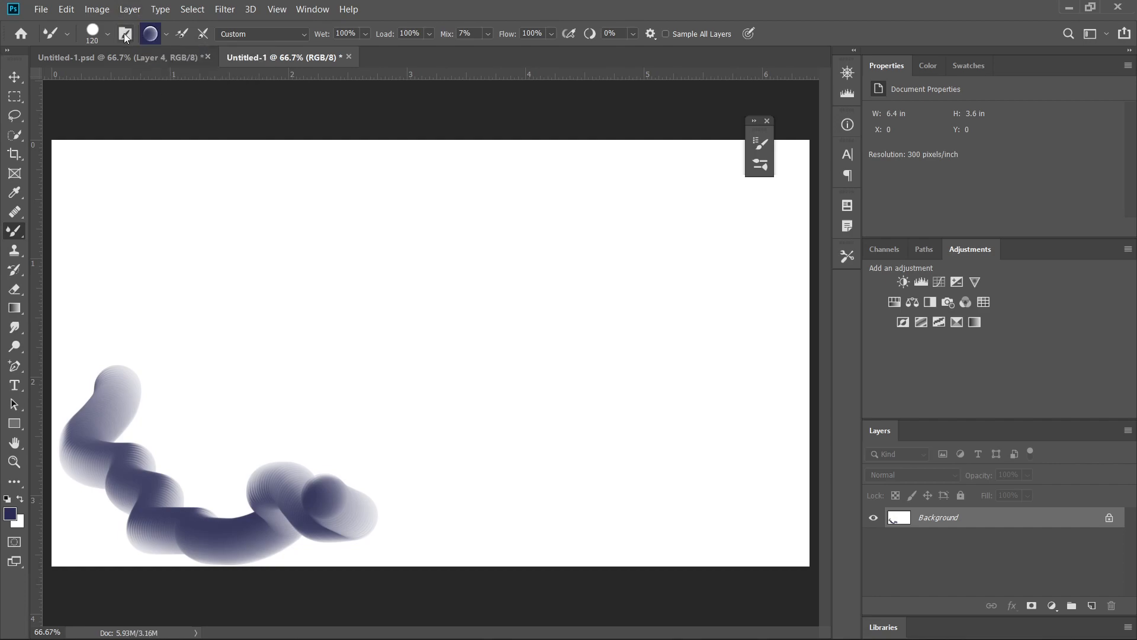
{"action": "left_click", "coordinate": [124, 33]}
Dab two round 120 px spots near the canvas's upper edge with the mixer brush
{"action": "left_click", "coordinate": [95, 33]}
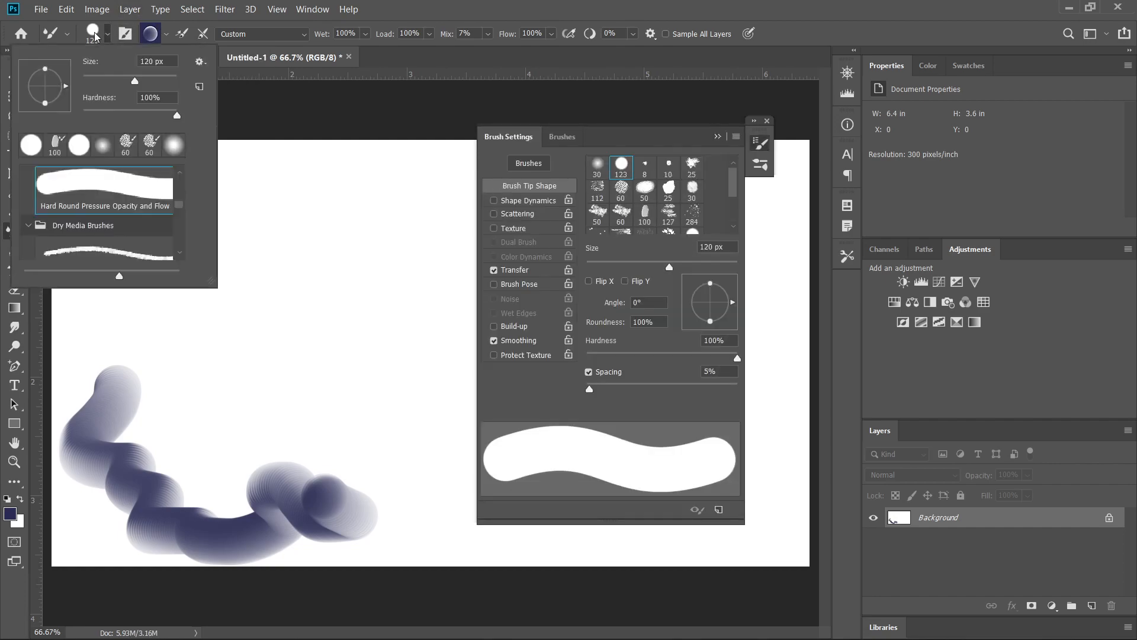
{"action": "left_click", "coordinate": [304, 217]}
{"action": "right_click", "coordinate": [306, 218]}
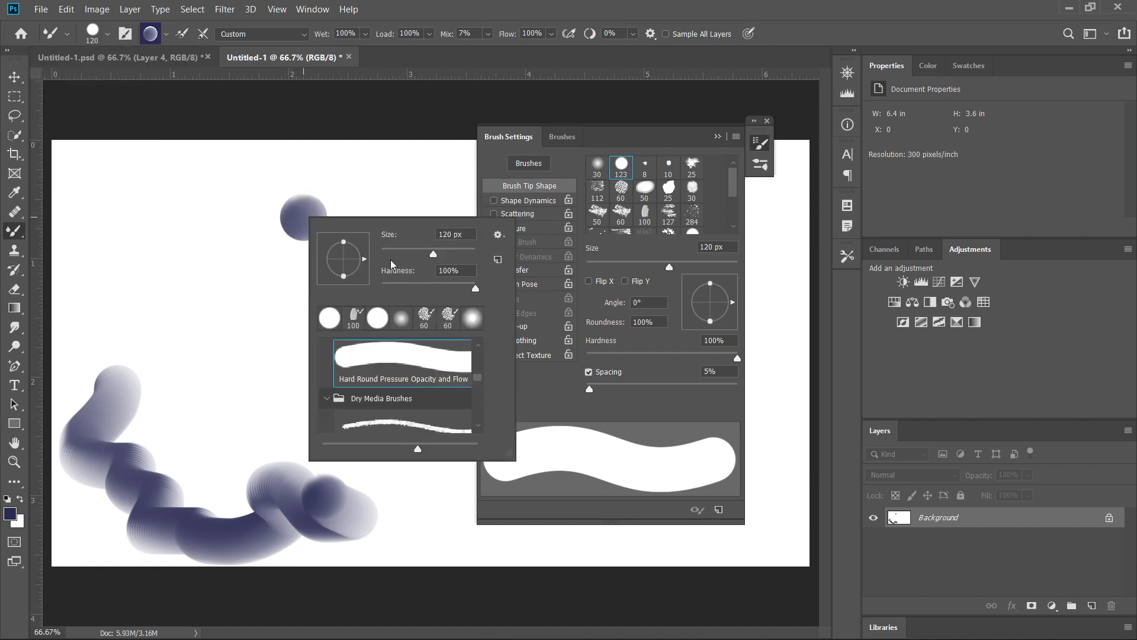
{"action": "left_click", "coordinate": [372, 161]}
Review the mixer brush's wetness and mix presets, keeping Custom, and load the brush
{"action": "left_click", "coordinate": [239, 35]}
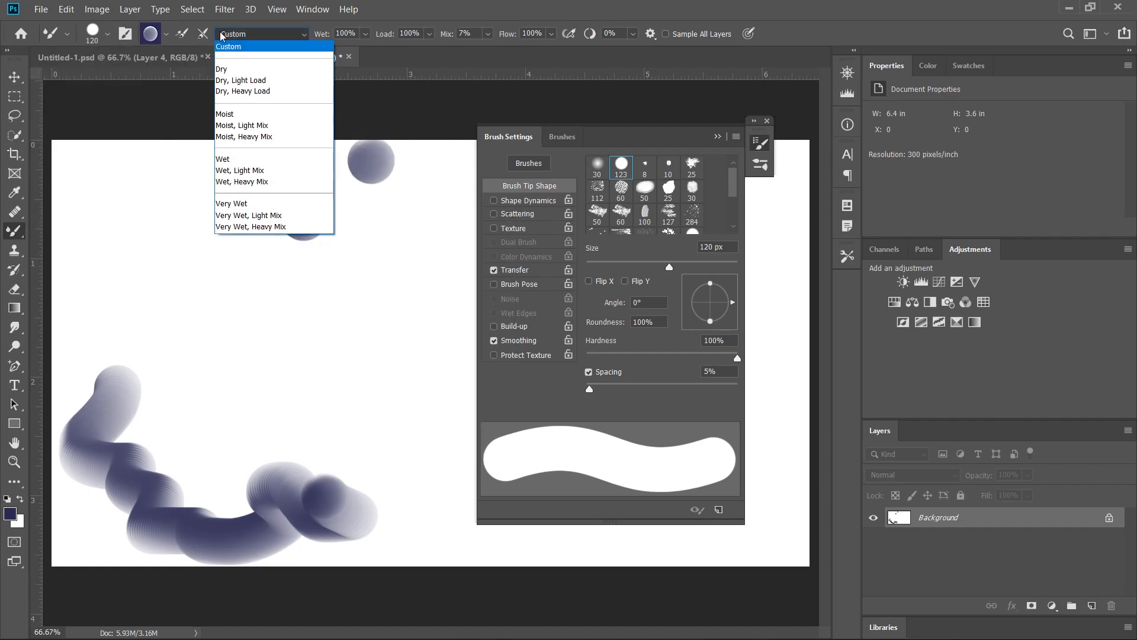
{"action": "left_click", "coordinate": [207, 36]}
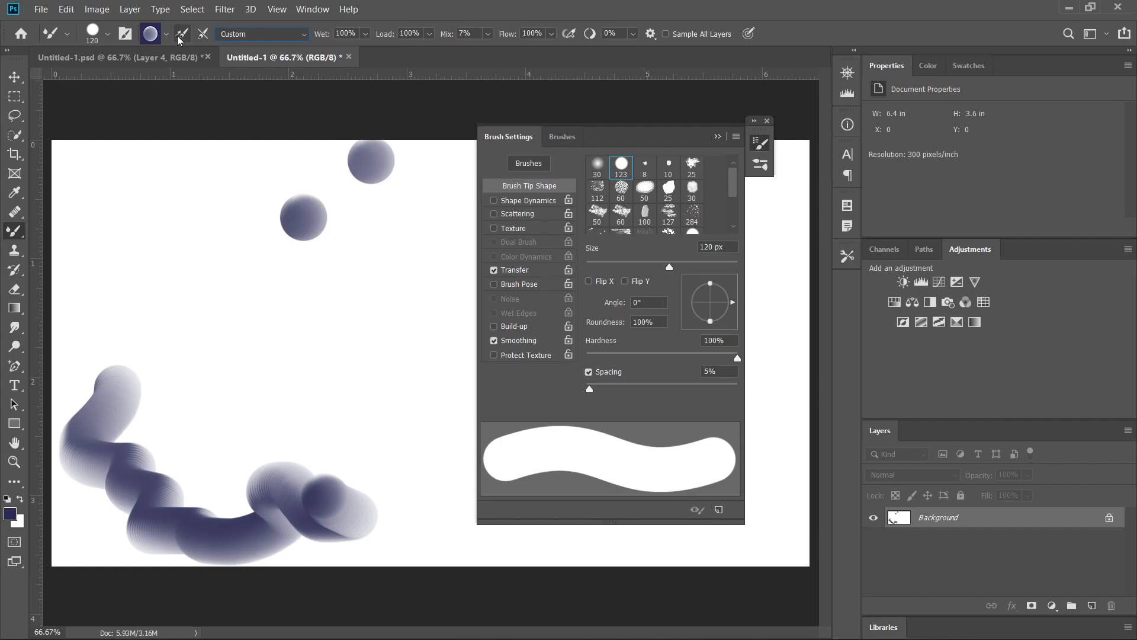
{"action": "left_click", "coordinate": [167, 33]}
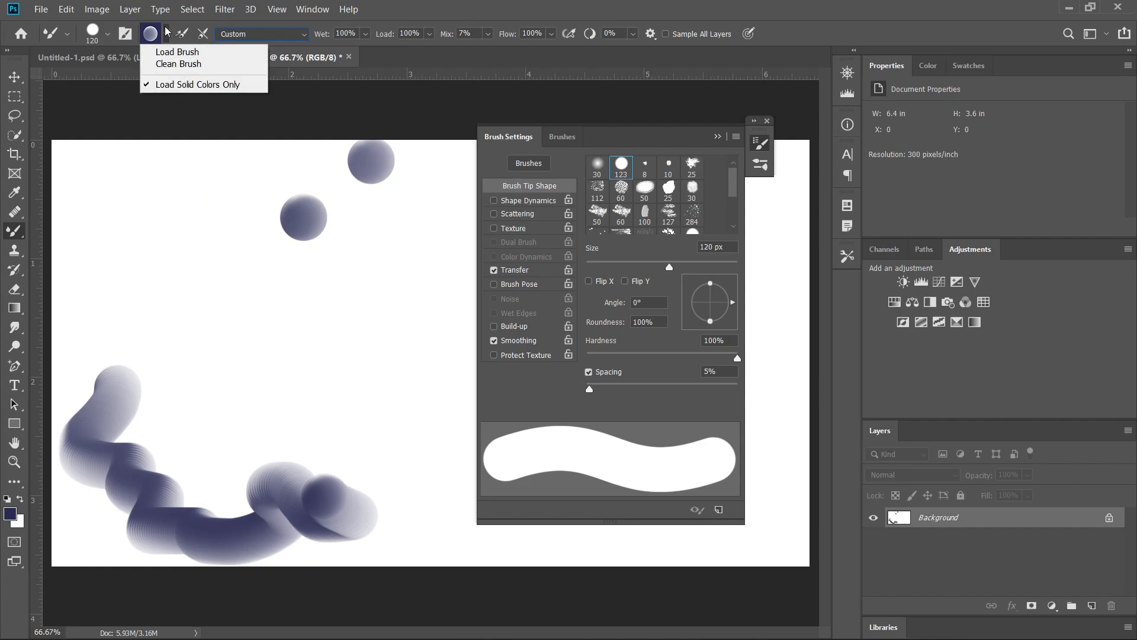
{"action": "left_click", "coordinate": [181, 53]}
Set the mixer brush color to dark navy 06071e and paint two diagonal strokes above the wavy stroke
{"action": "left_click", "coordinate": [145, 33]}
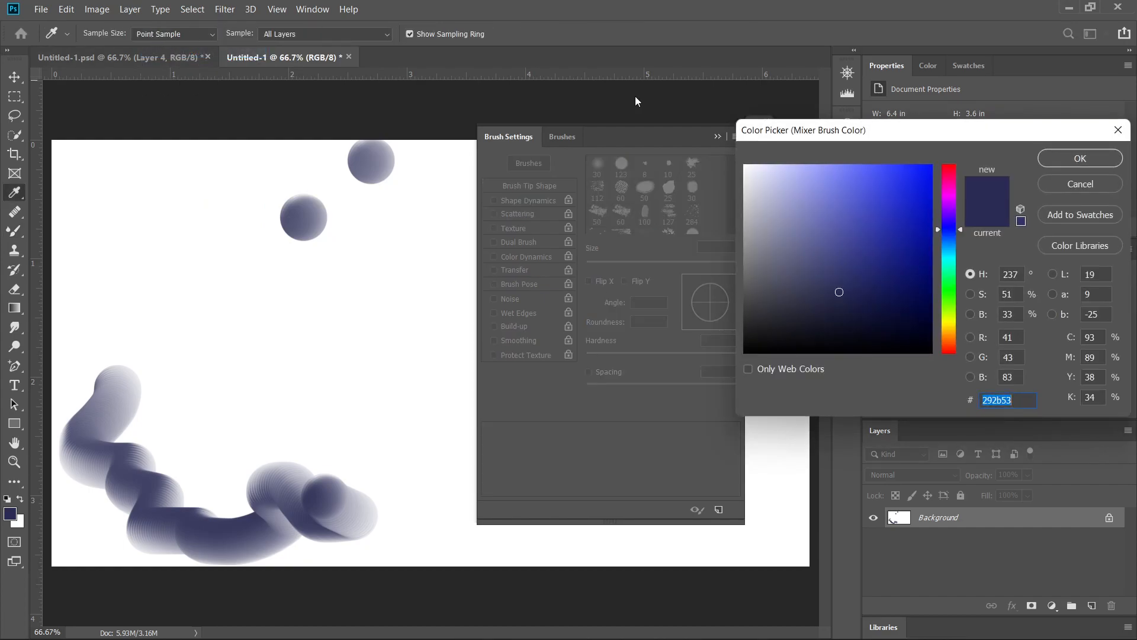
{"action": "left_click", "coordinate": [898, 287]}
{"action": "left_click", "coordinate": [896, 331]}
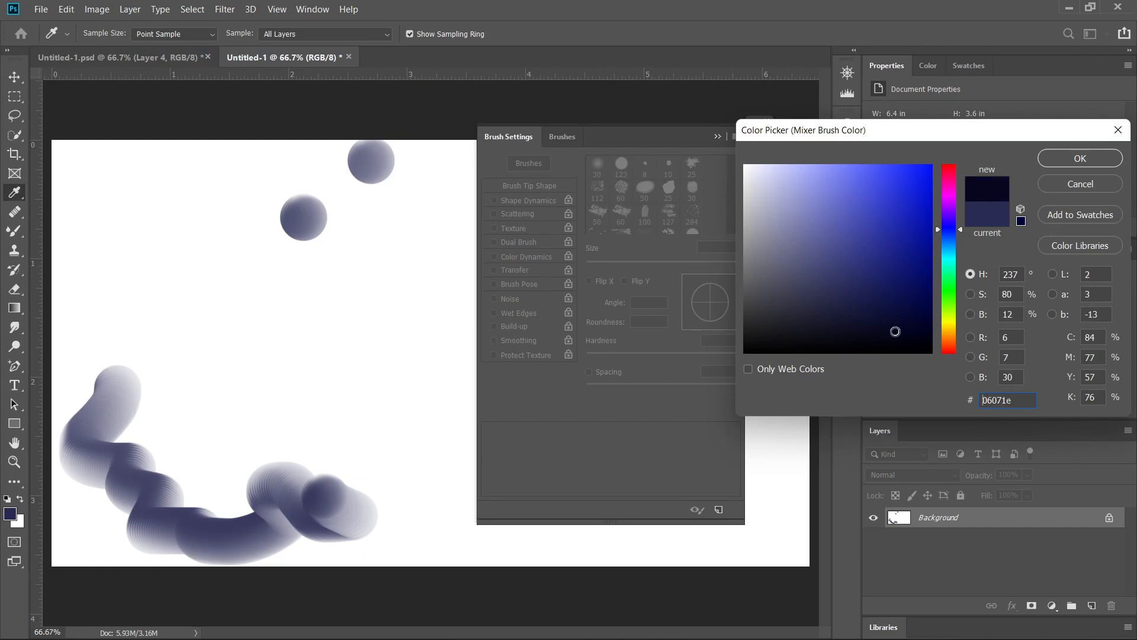
{"action": "left_click", "coordinate": [1053, 158]}
{"action": "mouse_move", "coordinate": [219, 310]}
{"action": "left_mouse_down"}
{"action": "mouse_move", "coordinate": [254, 386]}
{"action": "mouse_move", "coordinate": [267, 355]}
{"action": "left_mouse_up"}
{"action": "mouse_move", "coordinate": [323, 287]}
{"action": "left_mouse_down"}
{"action": "mouse_move", "coordinate": [368, 356]}
{"action": "mouse_move", "coordinate": [403, 379]}
{"action": "left_mouse_up"}
Set the mixer brush color to bright blue 1935e0 and collapse the Brush Settings
{"action": "left_click", "coordinate": [148, 33]}
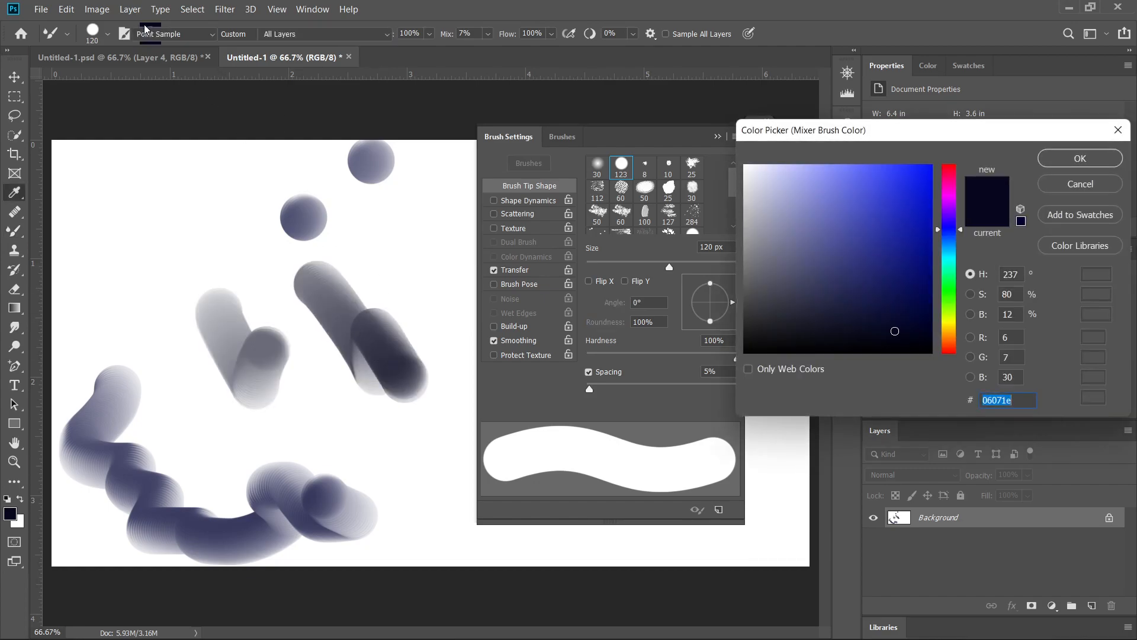
{"action": "left_click", "coordinate": [159, 214]}
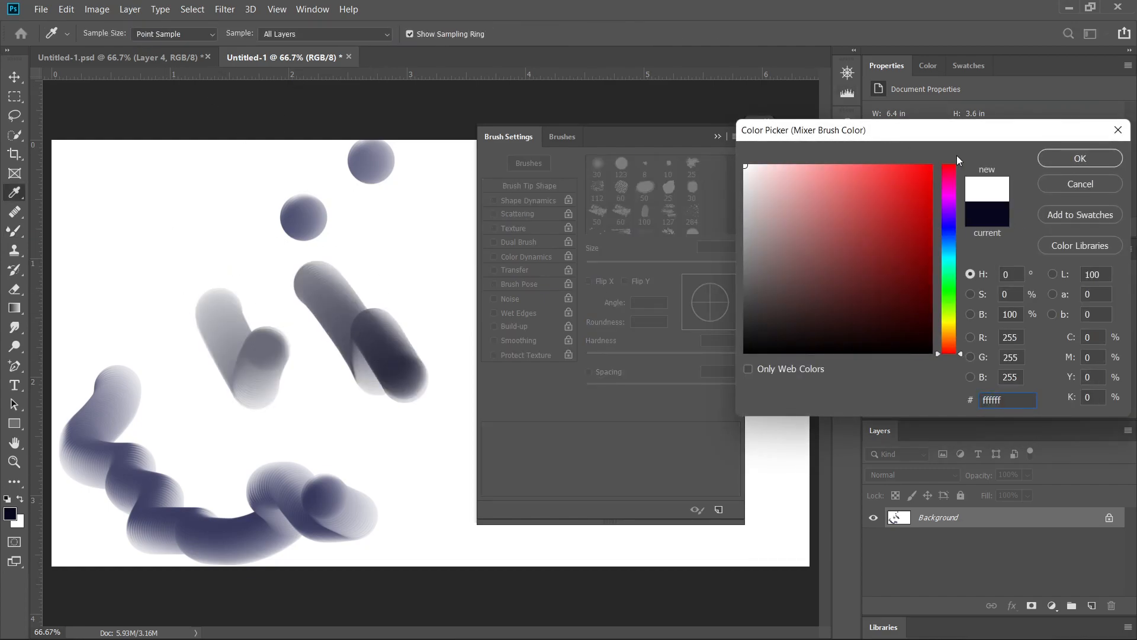
{"action": "left_click", "coordinate": [890, 204]}
{"action": "left_click", "coordinate": [323, 219]}
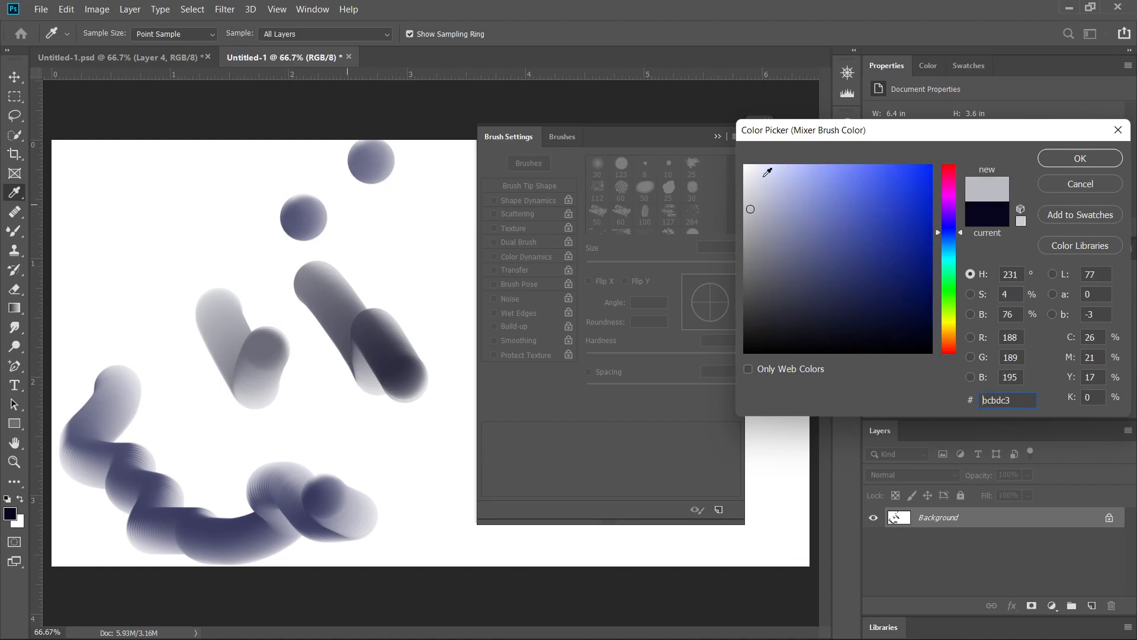
{"action": "left_click", "coordinate": [912, 186]}
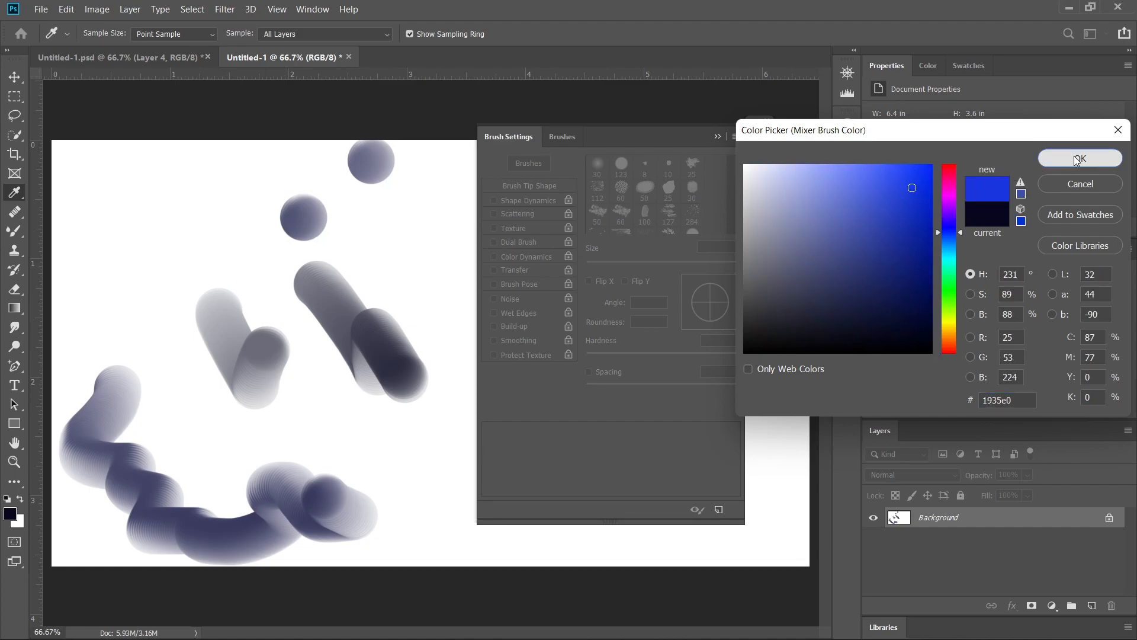
{"action": "left_click", "coordinate": [1061, 156]}
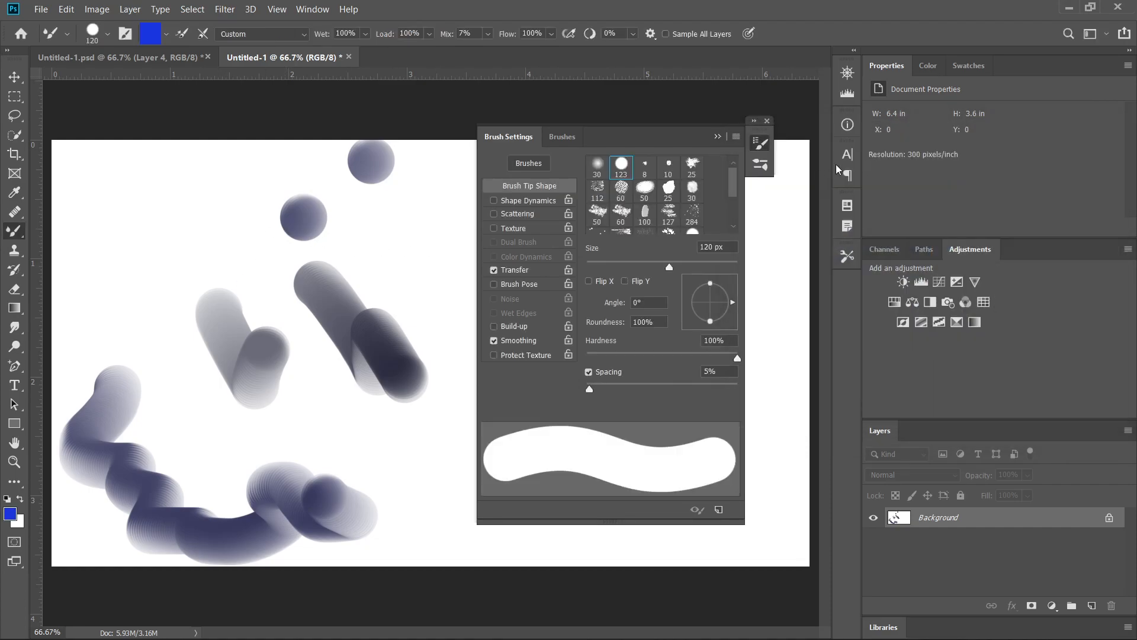
{"action": "left_click", "coordinate": [724, 138]}
Try blue mixer brush strokes down the middle and across the lower part of the canvas
{"action": "mouse_move", "coordinate": [478, 269]}
{"action": "left_mouse_down"}
{"action": "mouse_move", "coordinate": [650, 327]}
{"action": "mouse_move", "coordinate": [684, 516]}
{"action": "mouse_move", "coordinate": [426, 479]}
{"action": "left_mouse_up"}
{"action": "mouse_move", "coordinate": [404, 433]}
{"action": "left_mouse_down"}
{"action": "mouse_move", "coordinate": [82, 265]}
{"action": "mouse_move", "coordinate": [261, 272]}
{"action": "mouse_move", "coordinate": [346, 245]}
{"action": "mouse_move", "coordinate": [677, 229]}
{"action": "mouse_move", "coordinate": [752, 344]}
{"action": "mouse_move", "coordinate": [767, 328]}
{"action": "mouse_move", "coordinate": [789, 479]}
{"action": "mouse_move", "coordinate": [784, 546]}
{"action": "left_mouse_up"}
Undo all the mixer brush strokes back to a blank white canvas
{"action": "key", "text": "ctrl+z"}
{"action": "key", "text": "ctrl+z"}
{"action": "key", "text": "ctrl+z"}
{"action": "key", "text": "ctrl+z"}
{"action": "key", "text": "ctrl+z"}
{"action": "key", "text": "ctrl+z"}
{"action": "key", "text": "ctrl+z"}
{"action": "key", "text": "ctrl+z"}
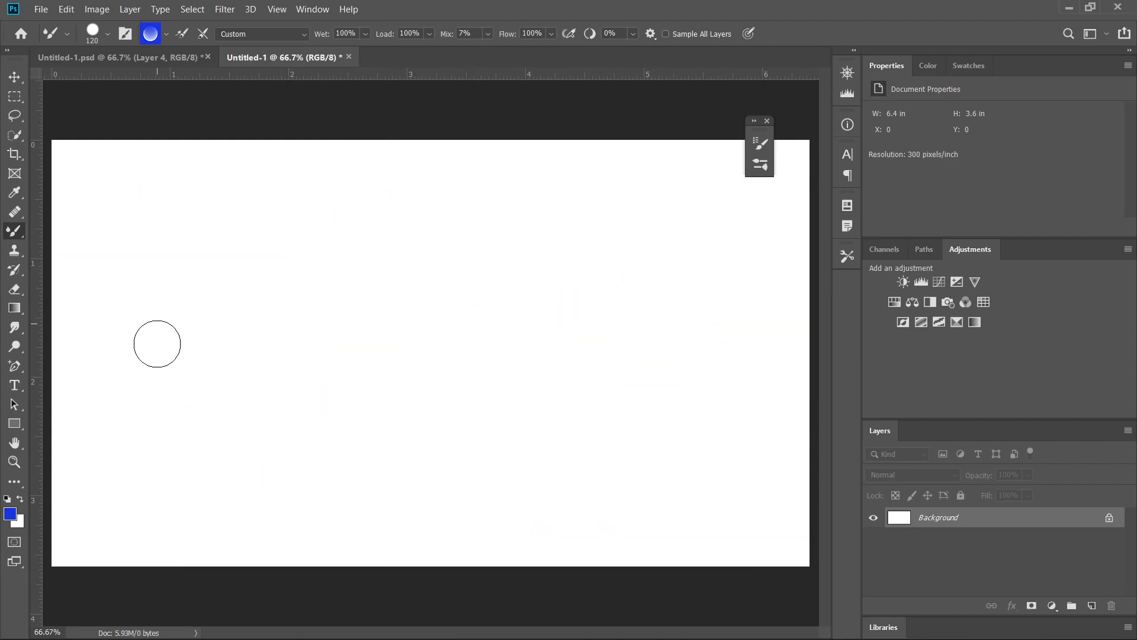
Paint a winding blue 120 px mixer brush stroke with a straight diagonal segment, and cover most of the canvas with sweeping strokes
{"action": "mouse_move", "coordinate": [228, 481]}
{"action": "left_mouse_down"}
{"action": "mouse_move", "coordinate": [144, 532]}
{"action": "mouse_move", "coordinate": [180, 399]}
{"action": "mouse_move", "coordinate": [124, 349]}
{"action": "mouse_move", "coordinate": [129, 290]}
{"action": "mouse_move", "coordinate": [191, 312]}
{"action": "mouse_move", "coordinate": [209, 261]}
{"action": "mouse_move", "coordinate": [161, 226]}
{"action": "mouse_move", "coordinate": [177, 192]}
{"action": "mouse_move", "coordinate": [447, 228]}
{"action": "mouse_move", "coordinate": [554, 210]}
{"action": "mouse_move", "coordinate": [695, 222]}
{"action": "mouse_move", "coordinate": [732, 212]}
{"action": "mouse_move", "coordinate": [788, 291]}
{"action": "mouse_move", "coordinate": [773, 353]}
{"action": "mouse_move", "coordinate": [652, 369]}
{"action": "mouse_move", "coordinate": [578, 359]}
{"action": "mouse_move", "coordinate": [508, 324]}
{"action": "mouse_move", "coordinate": [449, 368]}
{"action": "mouse_move", "coordinate": [253, 296]}
{"action": "mouse_move", "coordinate": [248, 343]}
{"action": "mouse_move", "coordinate": [322, 491]}
{"action": "mouse_move", "coordinate": [475, 470]}
{"action": "mouse_move", "coordinate": [591, 475]}
{"action": "mouse_move", "coordinate": [587, 456]}
{"action": "mouse_move", "coordinate": [631, 495]}
{"action": "mouse_move", "coordinate": [725, 487]}
{"action": "mouse_move", "coordinate": [715, 450]}
{"action": "mouse_move", "coordinate": [770, 441]}
{"action": "left_mouse_up"}
{"action": "left_click", "coordinate": [546, 256], "text": "shift"}
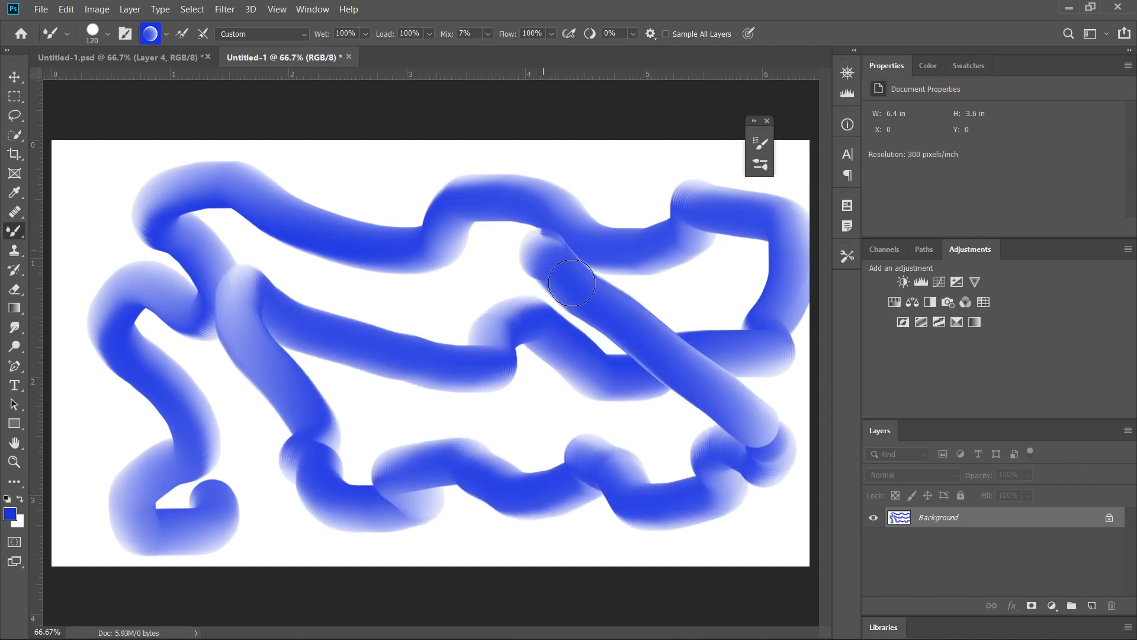
{"action": "mouse_move", "coordinate": [439, 266]}
{"action": "left_mouse_down"}
{"action": "mouse_move", "coordinate": [338, 416]}
{"action": "mouse_move", "coordinate": [522, 283]}
{"action": "mouse_move", "coordinate": [548, 242]}
{"action": "mouse_move", "coordinate": [587, 272]}
{"action": "mouse_move", "coordinate": [654, 197]}
{"action": "mouse_move", "coordinate": [571, 226]}
{"action": "mouse_move", "coordinate": [508, 392]}
{"action": "mouse_move", "coordinate": [189, 578]}
{"action": "mouse_move", "coordinate": [297, 592]}
{"action": "mouse_move", "coordinate": [656, 532]}
{"action": "mouse_move", "coordinate": [827, 201]}
{"action": "mouse_move", "coordinate": [530, 99]}
{"action": "mouse_move", "coordinate": [398, 80]}
{"action": "mouse_move", "coordinate": [62, 156]}
{"action": "mouse_move", "coordinate": [274, 424]}
{"action": "mouse_move", "coordinate": [514, 217]}
{"action": "mouse_move", "coordinate": [675, 155]}
{"action": "mouse_move", "coordinate": [720, 185]}
{"action": "mouse_move", "coordinate": [482, 316]}
{"action": "mouse_move", "coordinate": [615, 349]}
{"action": "mouse_move", "coordinate": [517, 401]}
{"action": "mouse_move", "coordinate": [604, 415]}
{"action": "mouse_move", "coordinate": [138, 546]}
{"action": "mouse_move", "coordinate": [43, 312]}
{"action": "mouse_move", "coordinate": [119, 361]}
{"action": "mouse_move", "coordinate": [664, 347]}
{"action": "mouse_move", "coordinate": [784, 240]}
{"action": "mouse_move", "coordinate": [662, 453]}
{"action": "mouse_move", "coordinate": [460, 284]}
{"action": "left_mouse_up"}
Enlarge the mixer brush and paint over the remaining white gaps to cover the canvas in blue
{"action": "right_click", "coordinate": [462, 286]}
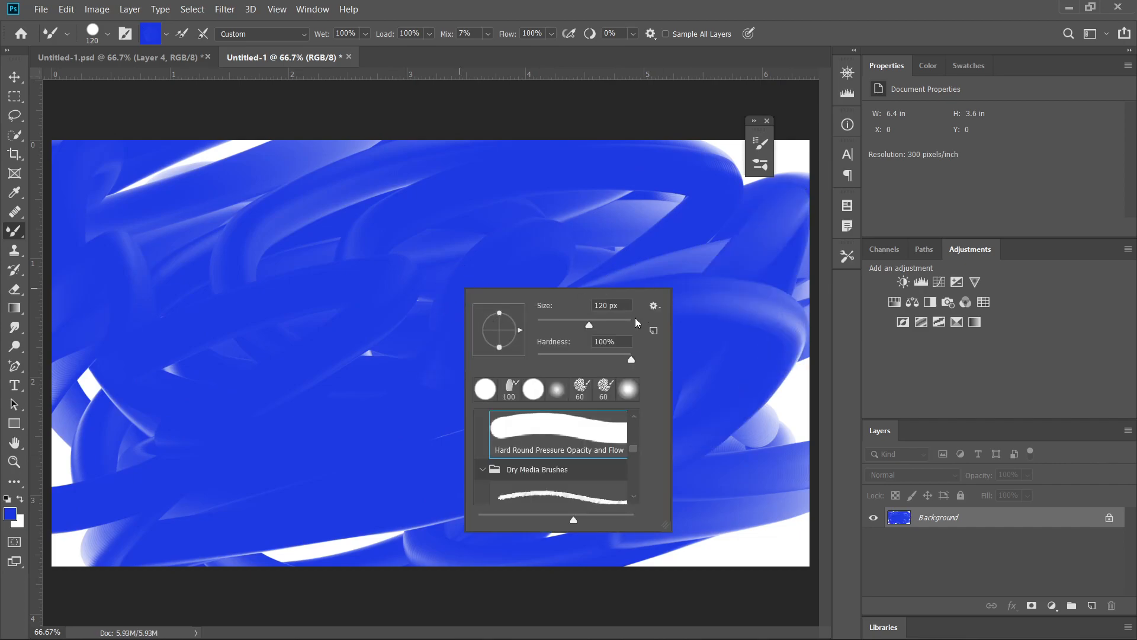
{"action": "left_click", "coordinate": [614, 324]}
{"action": "mouse_move", "coordinate": [291, 216]}
{"action": "left_mouse_down"}
{"action": "mouse_move", "coordinate": [398, 267]}
{"action": "mouse_move", "coordinate": [751, 345]}
{"action": "mouse_move", "coordinate": [626, 489]}
{"action": "mouse_move", "coordinate": [762, 77]}
{"action": "mouse_move", "coordinate": [688, 140]}
{"action": "mouse_move", "coordinate": [691, 607]}
{"action": "mouse_move", "coordinate": [421, 612]}
{"action": "mouse_move", "coordinate": [398, 563]}
{"action": "mouse_move", "coordinate": [1061, 261]}
{"action": "mouse_move", "coordinate": [102, 262]}
{"action": "mouse_move", "coordinate": [61, 521]}
{"action": "mouse_move", "coordinate": [99, 586]}
{"action": "mouse_move", "coordinate": [119, 170]}
{"action": "mouse_move", "coordinate": [223, 170]}
{"action": "mouse_move", "coordinate": [125, 365]}
{"action": "mouse_move", "coordinate": [122, 507]}
{"action": "mouse_move", "coordinate": [482, 401]}
{"action": "mouse_move", "coordinate": [502, 297]}
{"action": "mouse_move", "coordinate": [538, 305]}
{"action": "left_mouse_up"}
Set the mixer brush size to 62 px and check the brush tool variants, keeping the Mixer Brush
{"action": "right_click", "coordinate": [530, 288]}
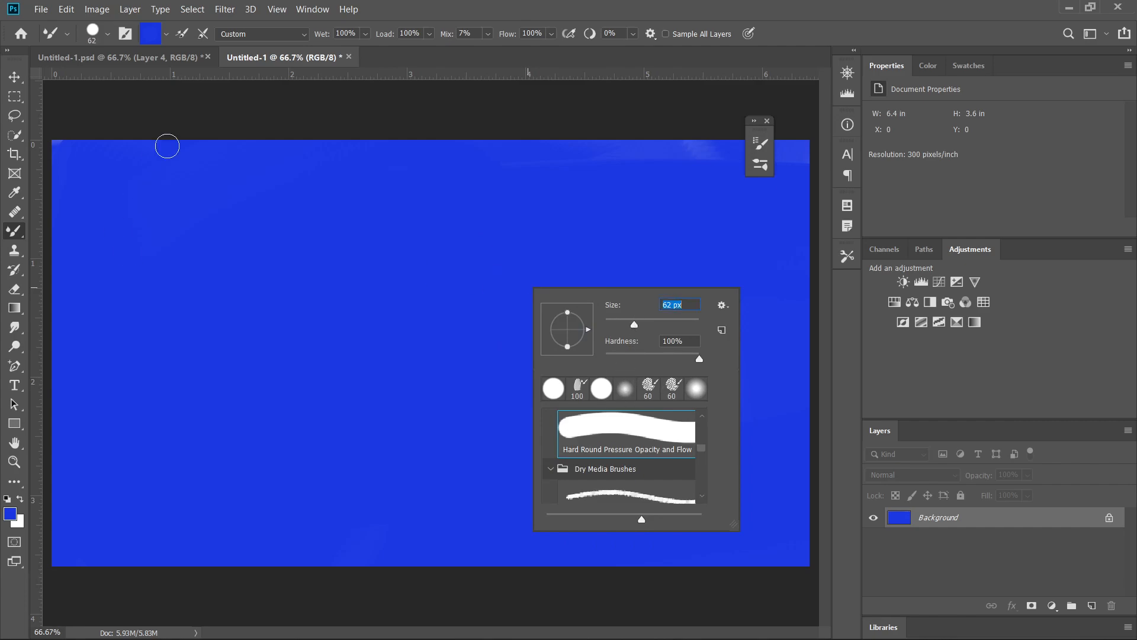
{"action": "right_click", "coordinate": [9, 232]}
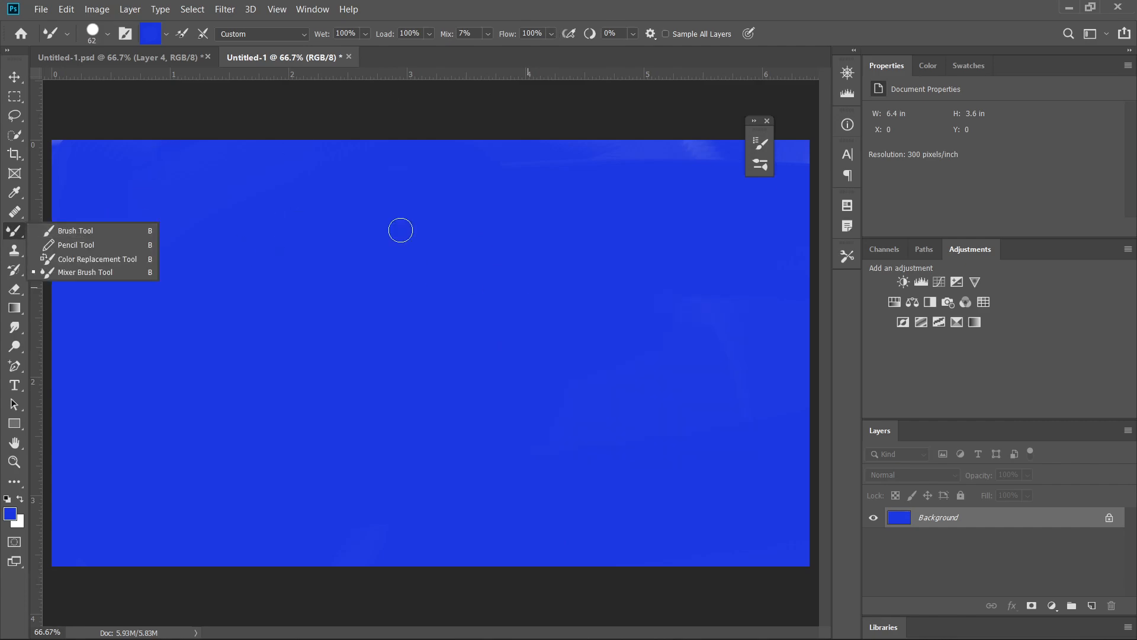
{"action": "left_click", "coordinate": [535, 180]}
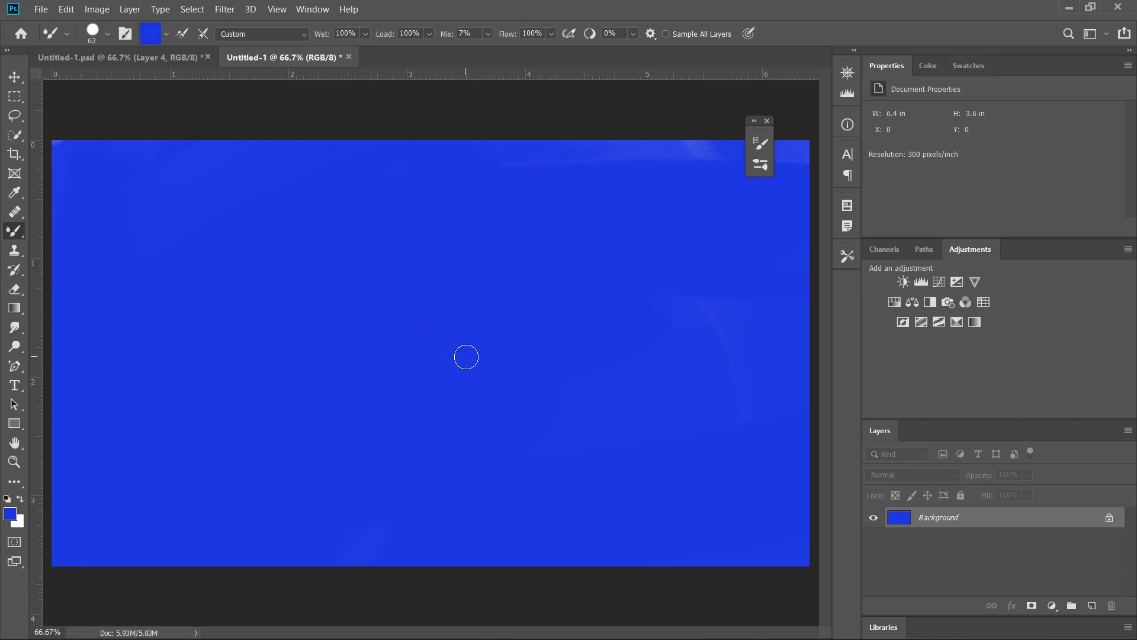